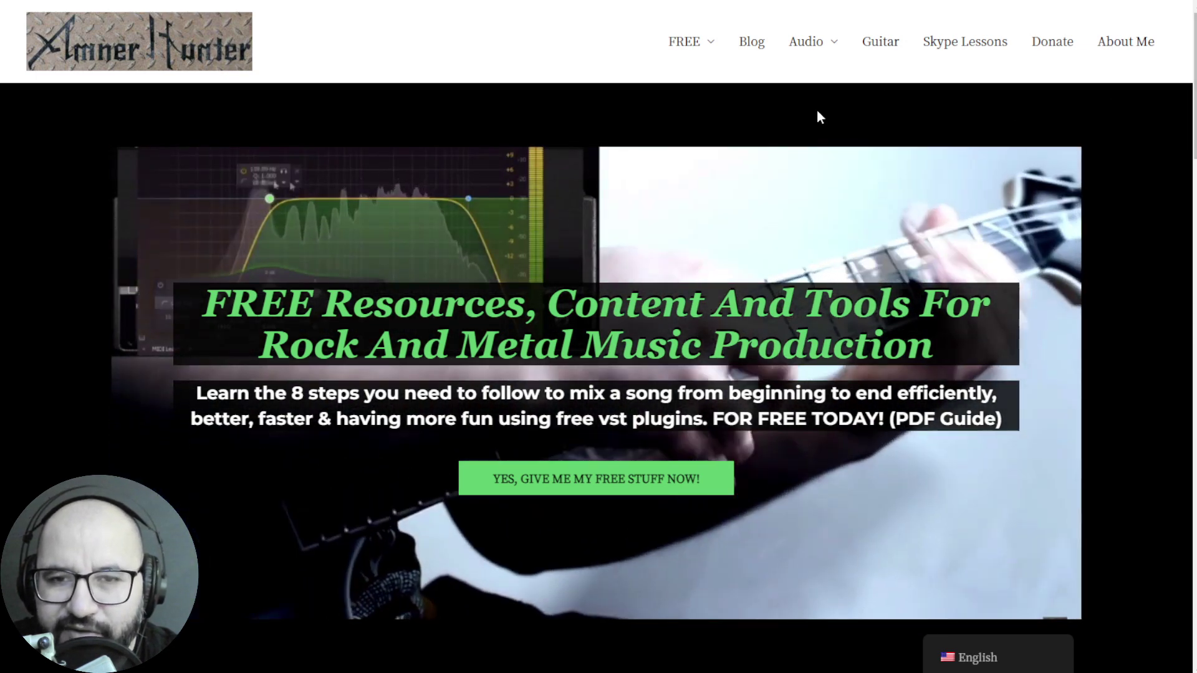
{"action": "mouse_move", "coordinate": [690, 40]}
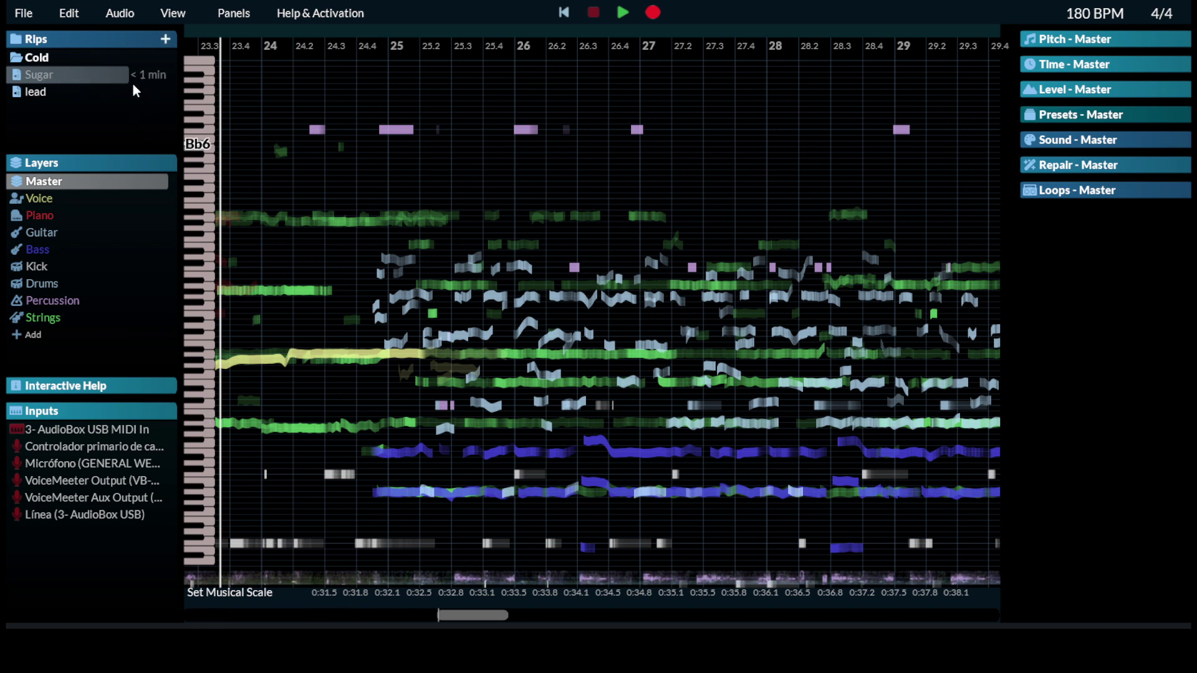
Look over the Sugar and lead rip entries in the Rips panel
{"action": "mouse_move", "coordinate": [138, 80]}
{"action": "mouse_move", "coordinate": [76, 93]}
Select the long yellow note to audition it
{"action": "left_click", "coordinate": [282, 366]}
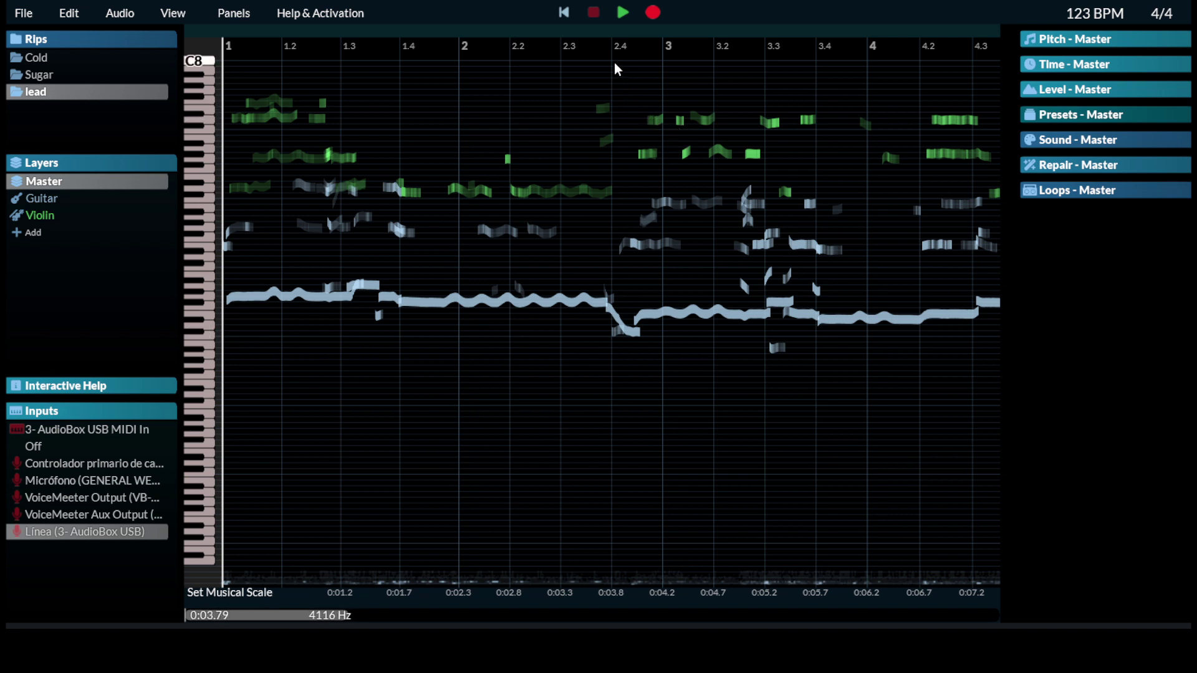
Play the lead rip briefly, then add a Bass layer from the Recent instruments list
{"action": "left_click", "coordinate": [622, 13]}
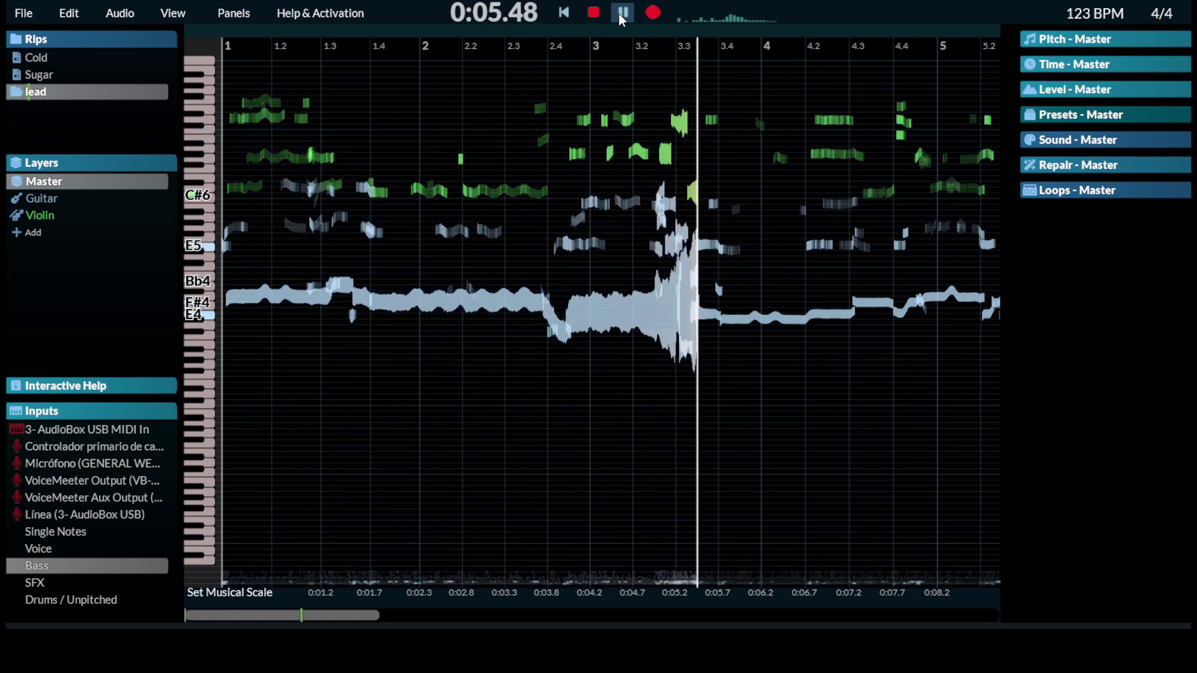
{"action": "left_click", "coordinate": [622, 13]}
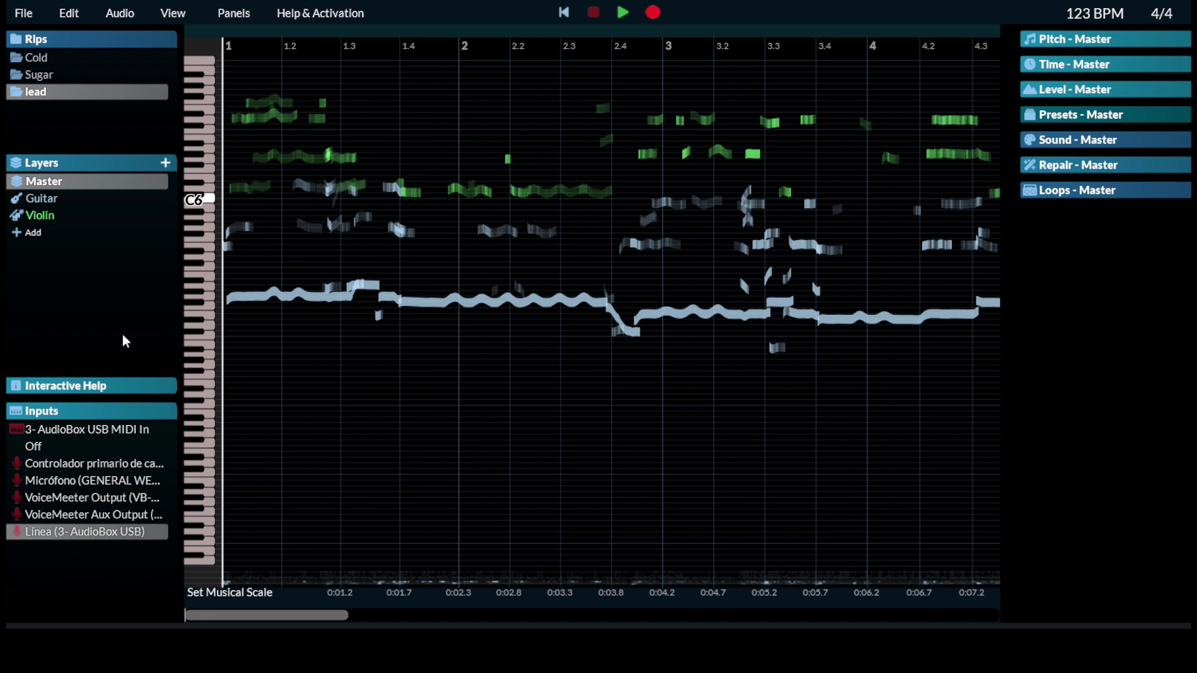
{"action": "left_click", "coordinate": [33, 233]}
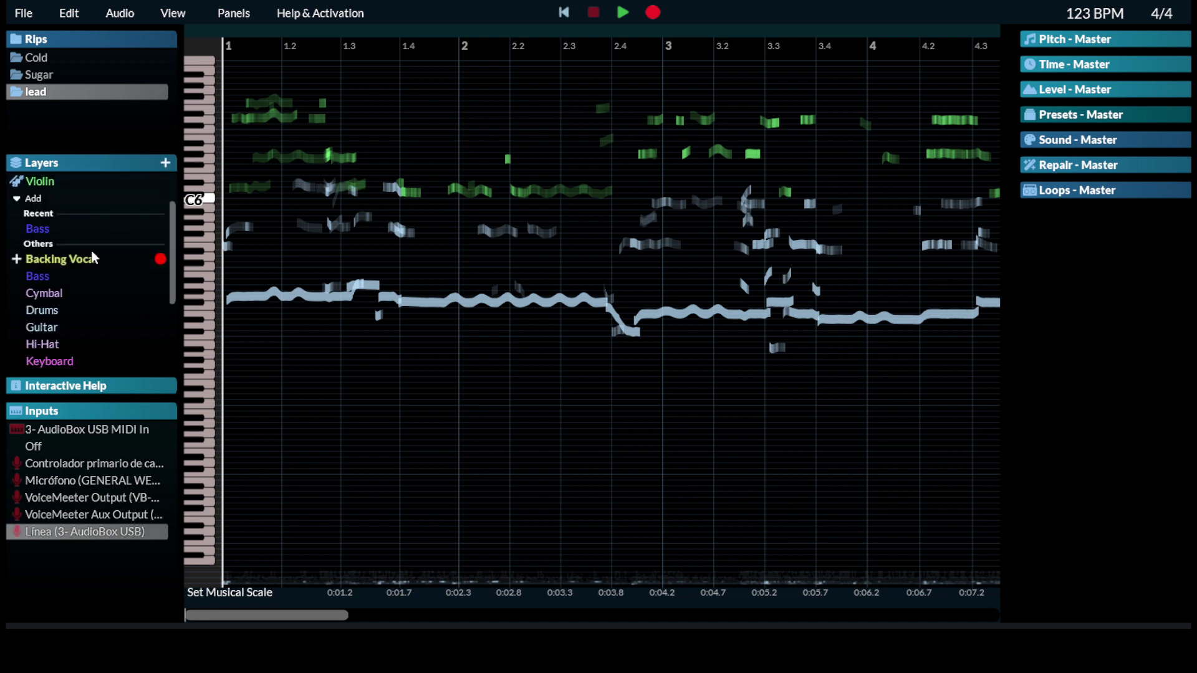
{"action": "left_click", "coordinate": [45, 229]}
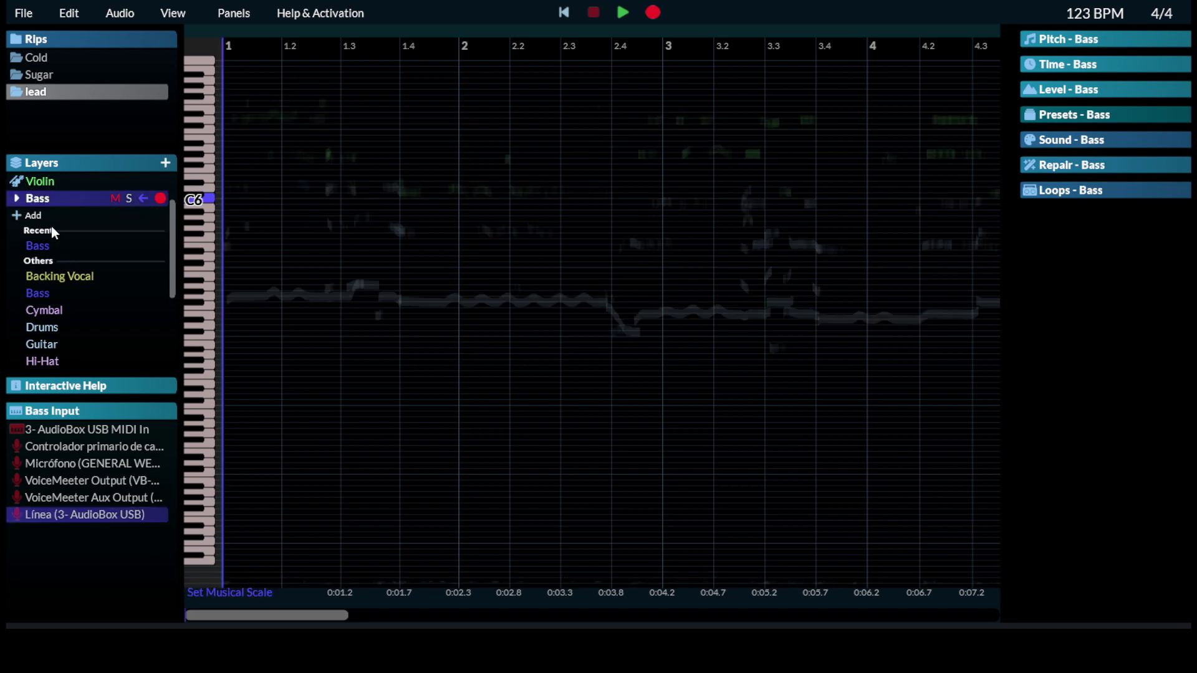
{"action": "left_click", "coordinate": [17, 216]}
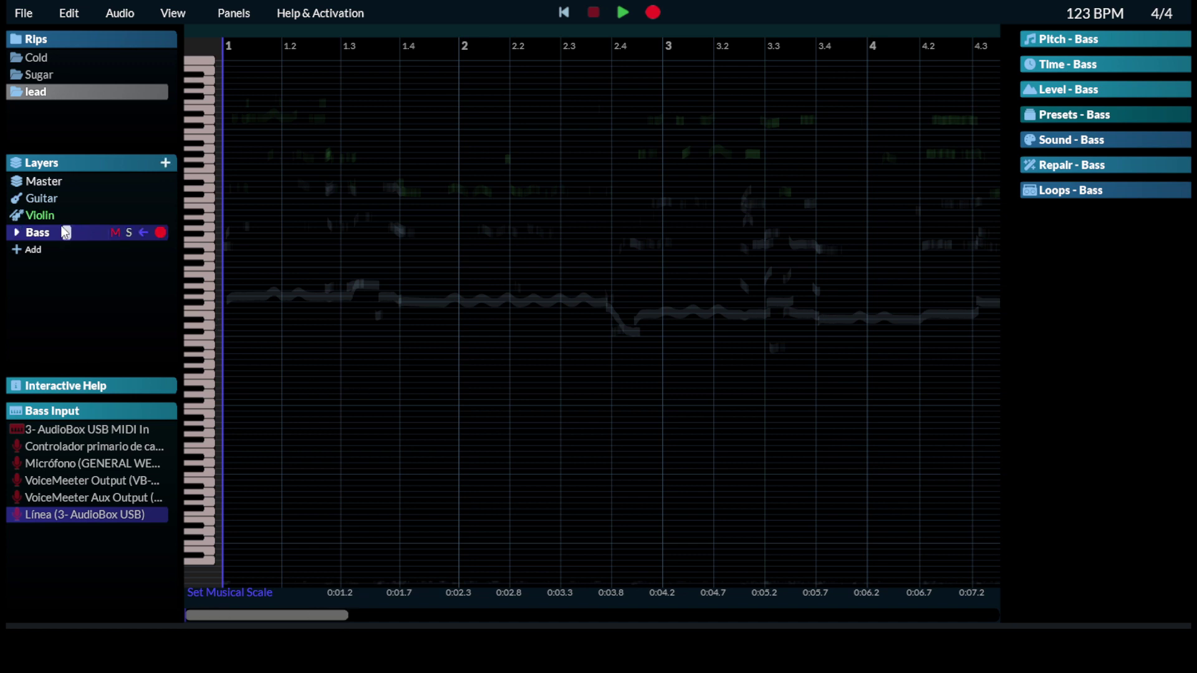
Record a bass line into the Bass layer after cancelling a first take, then rewind to bar 1
{"action": "left_click", "coordinate": [160, 233]}
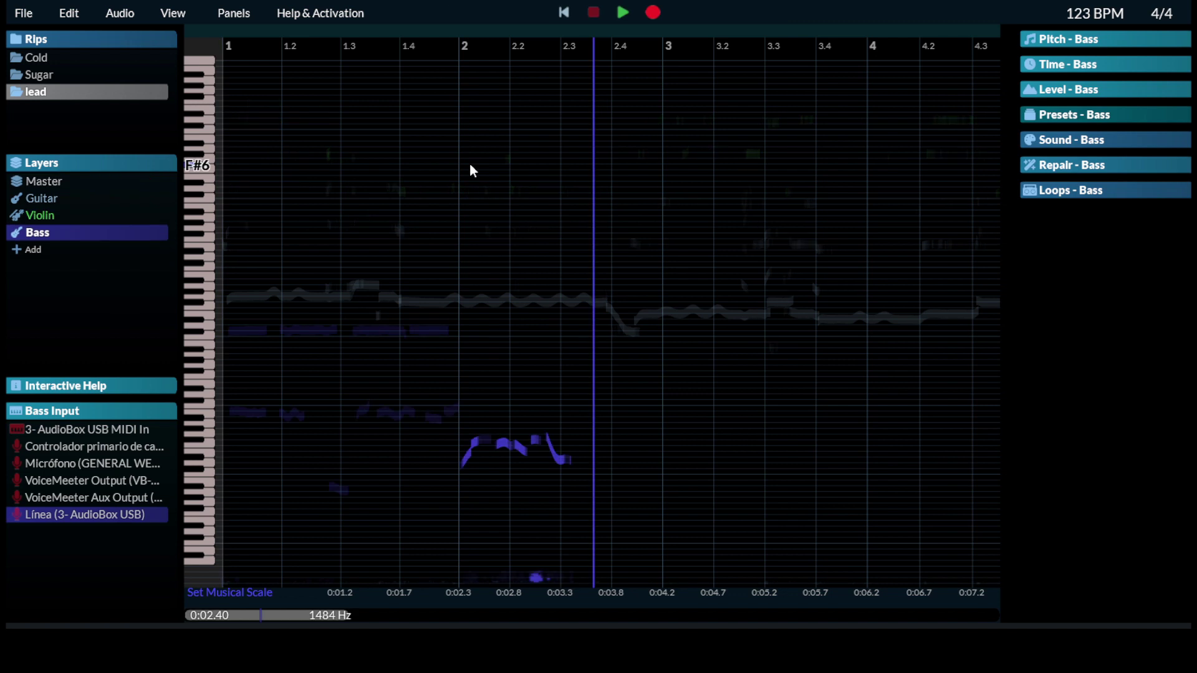
{"action": "left_click", "coordinate": [650, 19]}
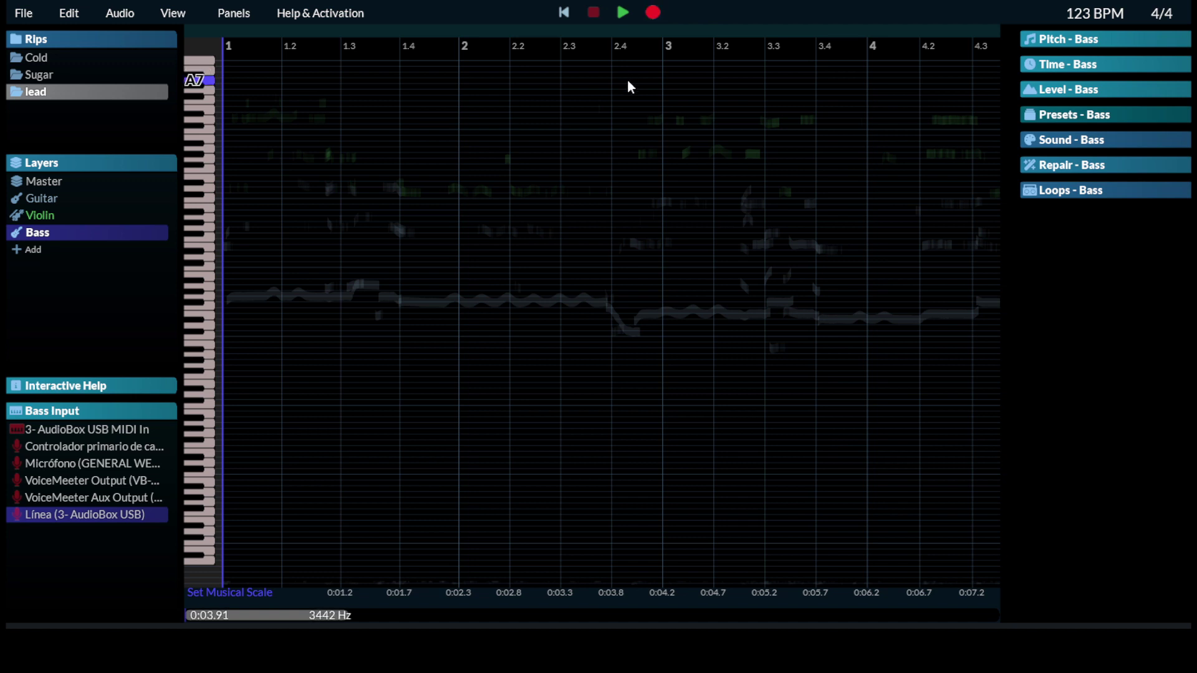
{"action": "key", "text": "r"}
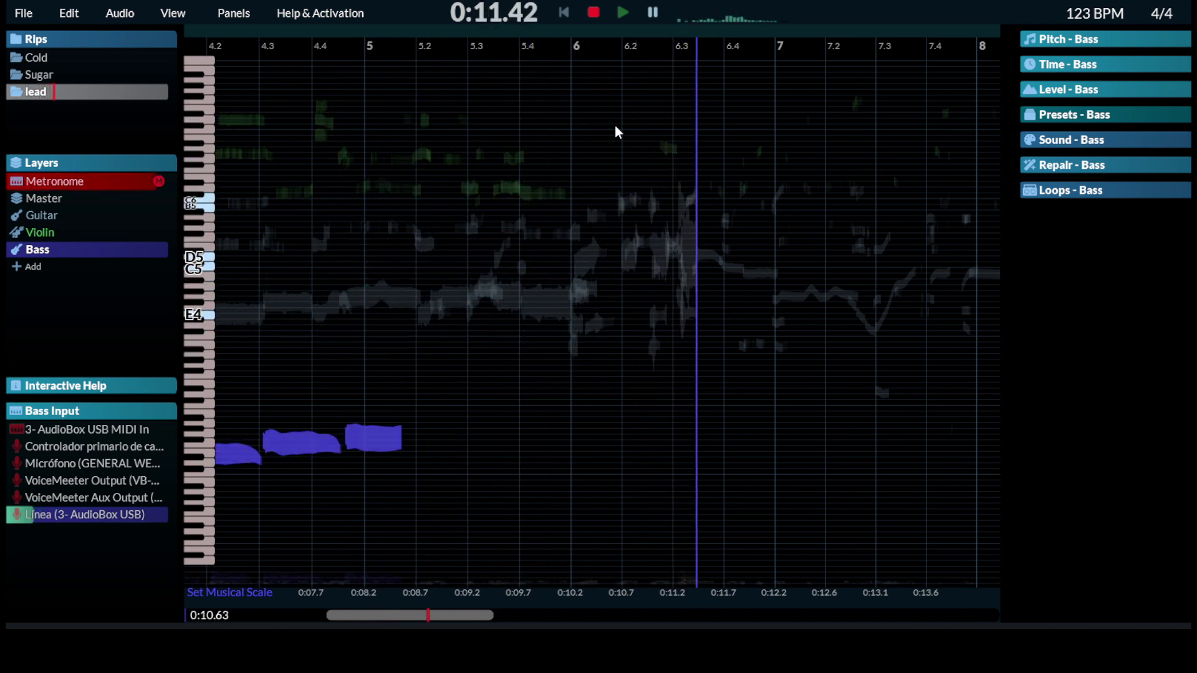
{"action": "key", "text": "space"}
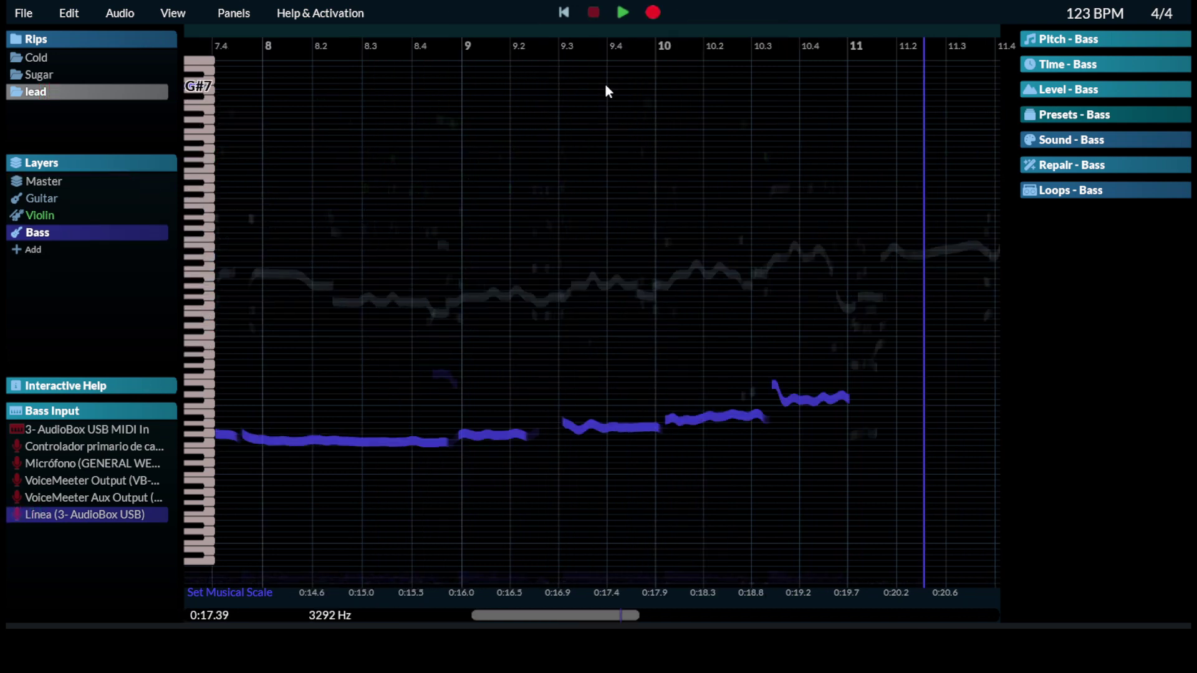
{"action": "left_click", "coordinate": [562, 13]}
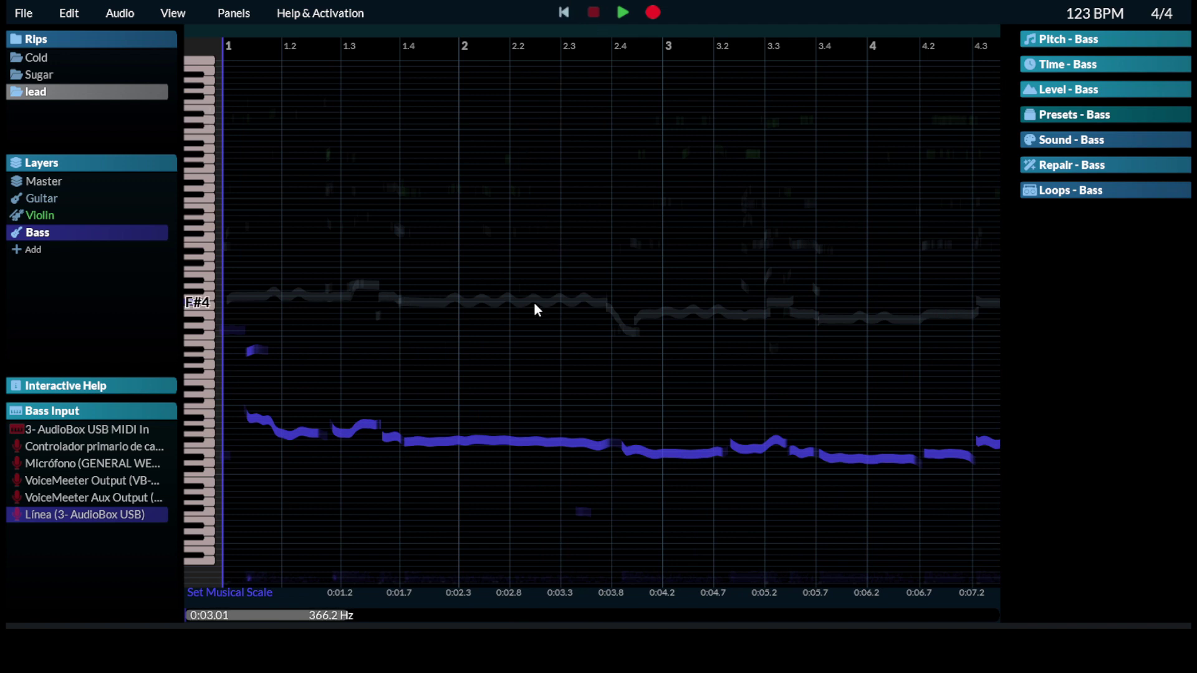
Flatten the first recorded bass note's pitch by 27%, then deselect it
{"action": "left_click", "coordinate": [287, 431]}
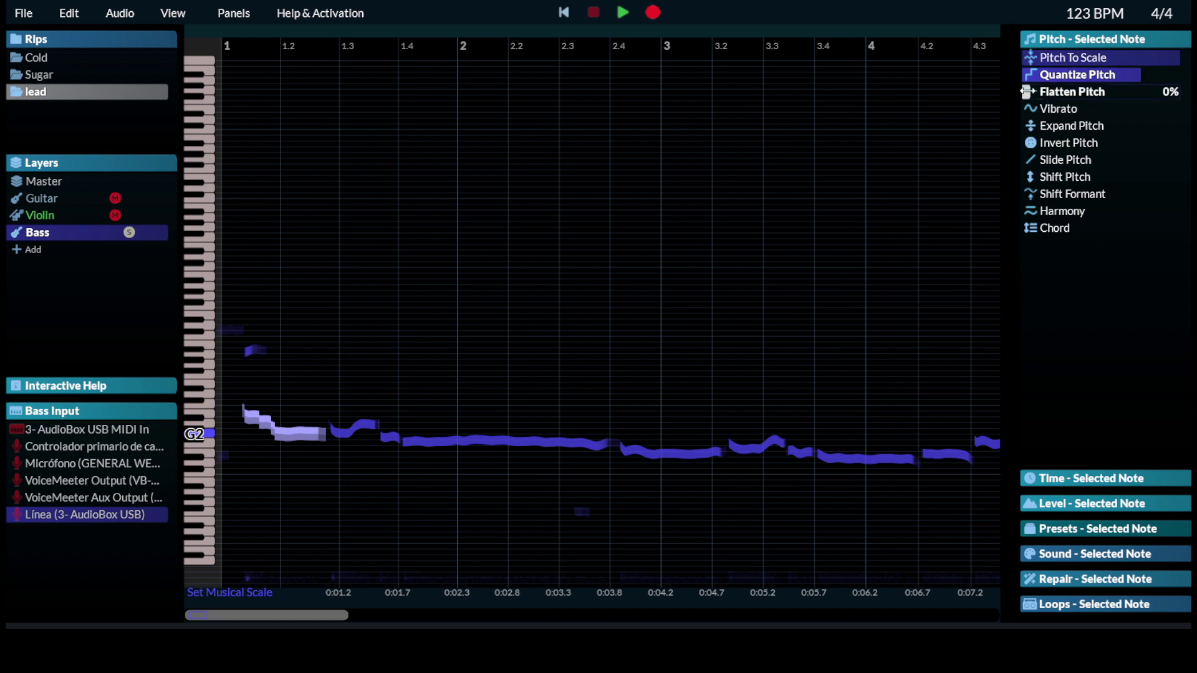
{"action": "left_click_drag", "start_coordinate": [1025, 91], "coordinate": [1069, 92]}
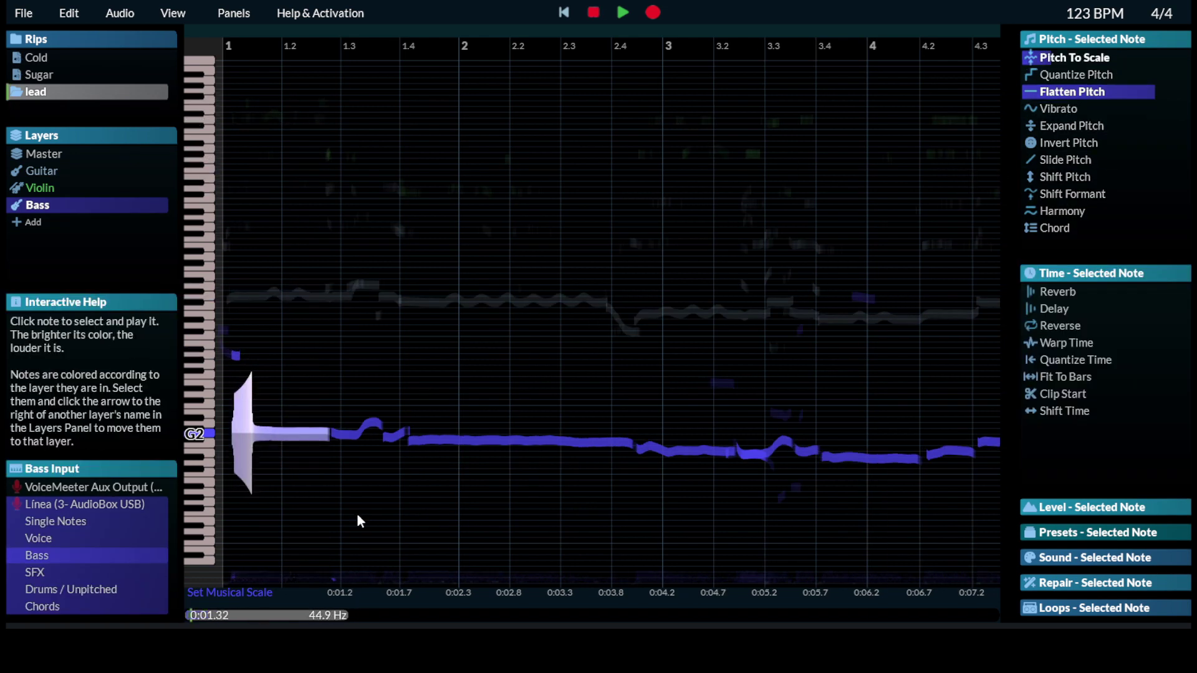
{"action": "left_click", "coordinate": [301, 458]}
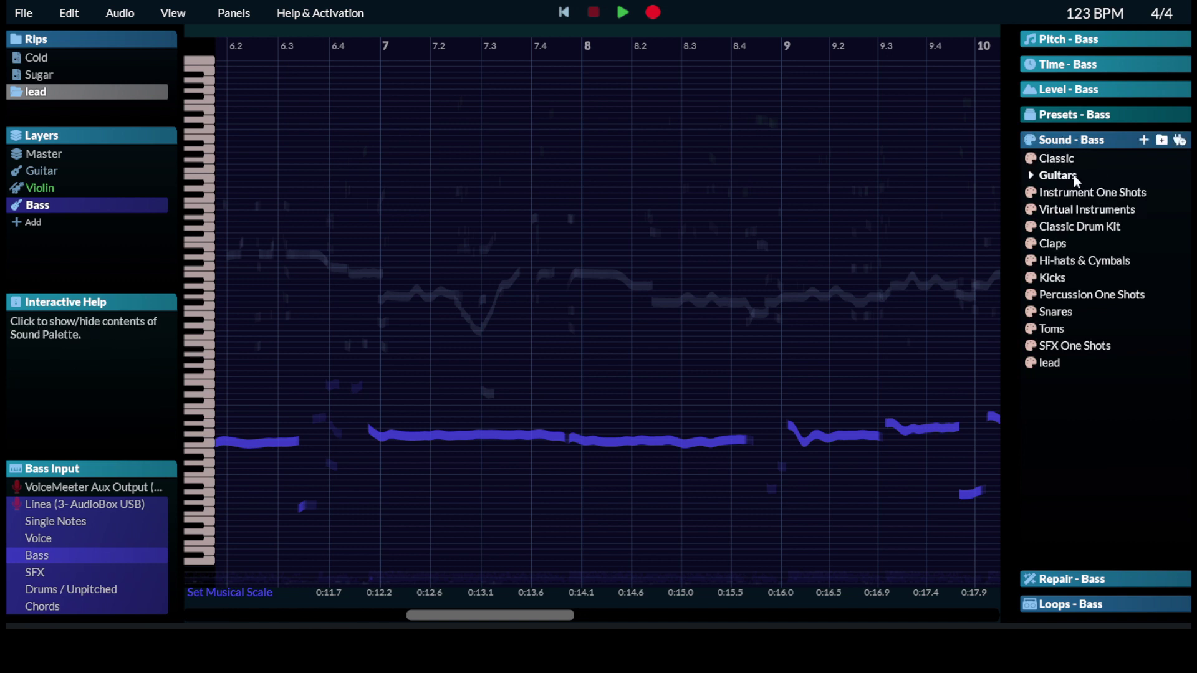
Solo the Bass layer and apply the Guitars › Bass sound at 100%
{"action": "left_click", "coordinate": [1074, 177]}
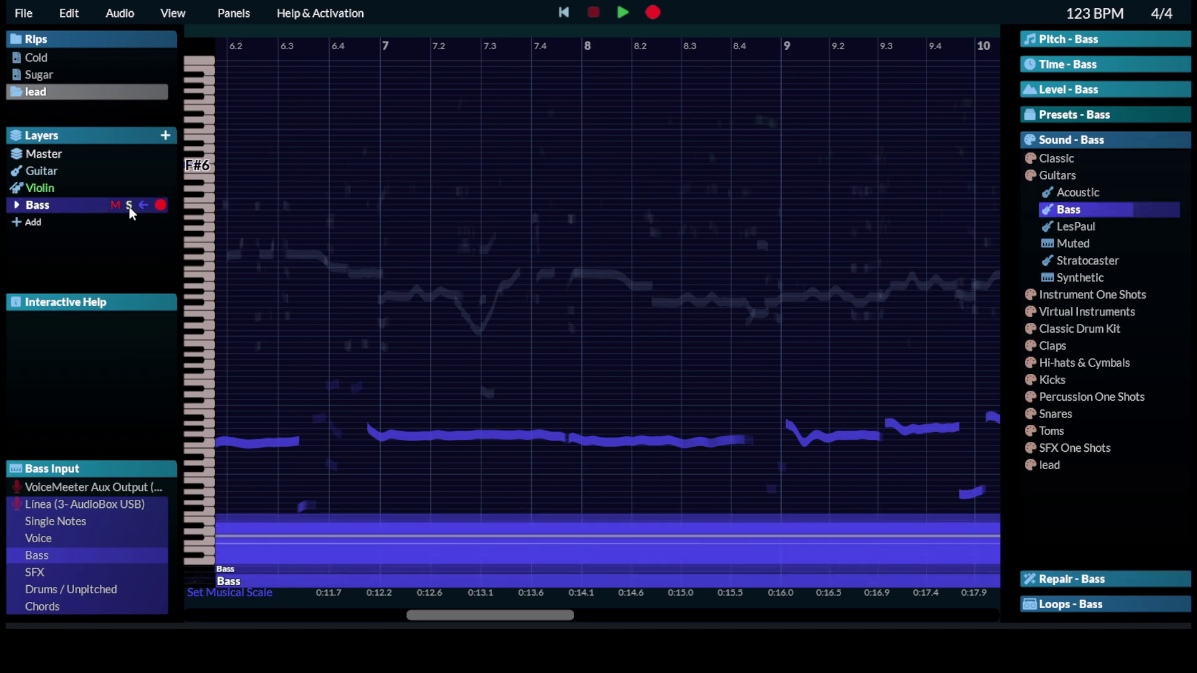
{"action": "left_click", "coordinate": [129, 207]}
{"action": "mouse_move", "coordinate": [1098, 209]}
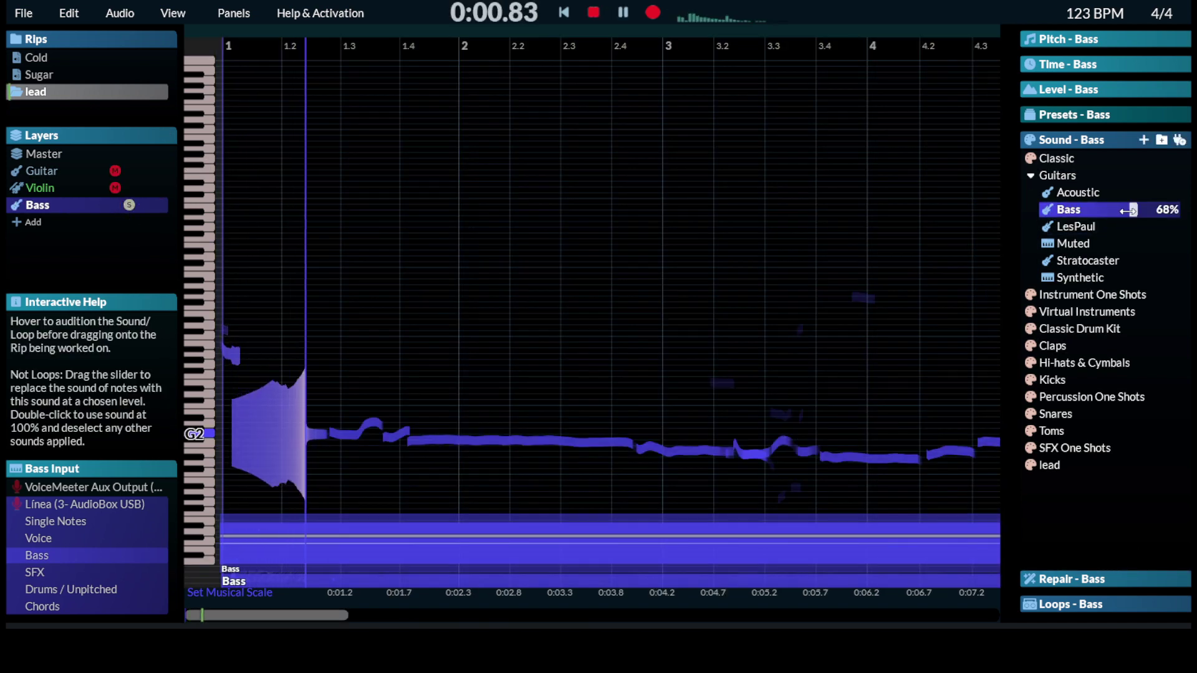
{"action": "left_click_drag", "start_coordinate": [1128, 210], "coordinate": [1184, 210]}
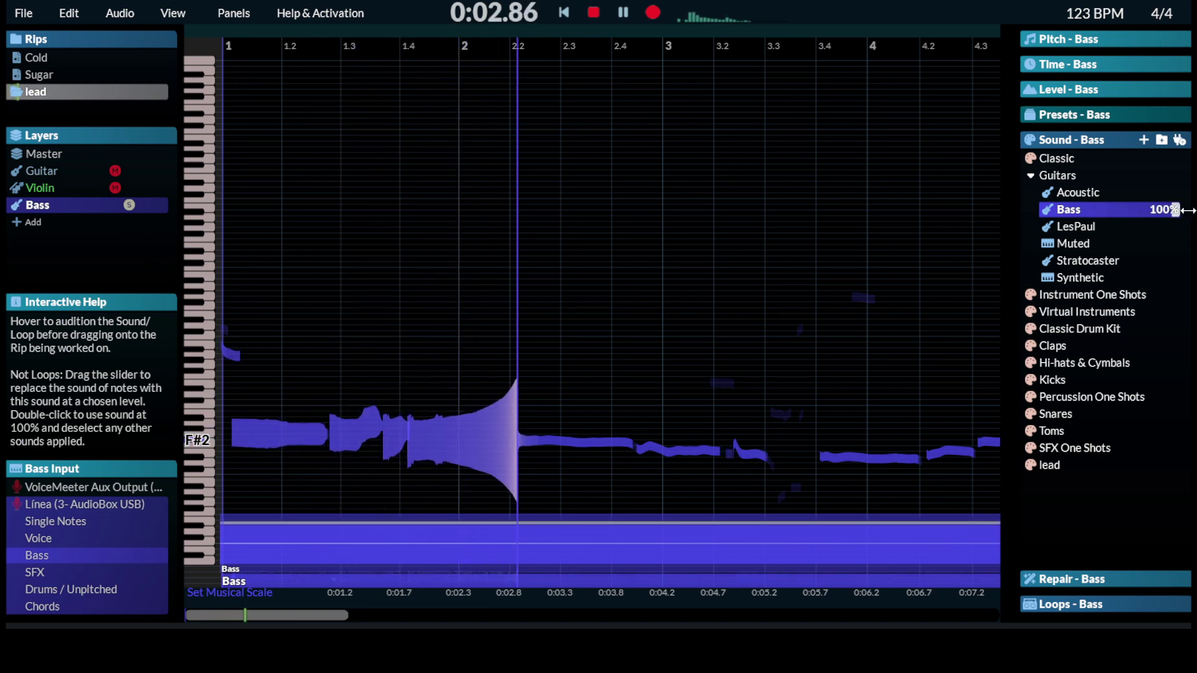
{"action": "left_click_drag", "start_coordinate": [1155, 276], "coordinate": [1042, 278]}
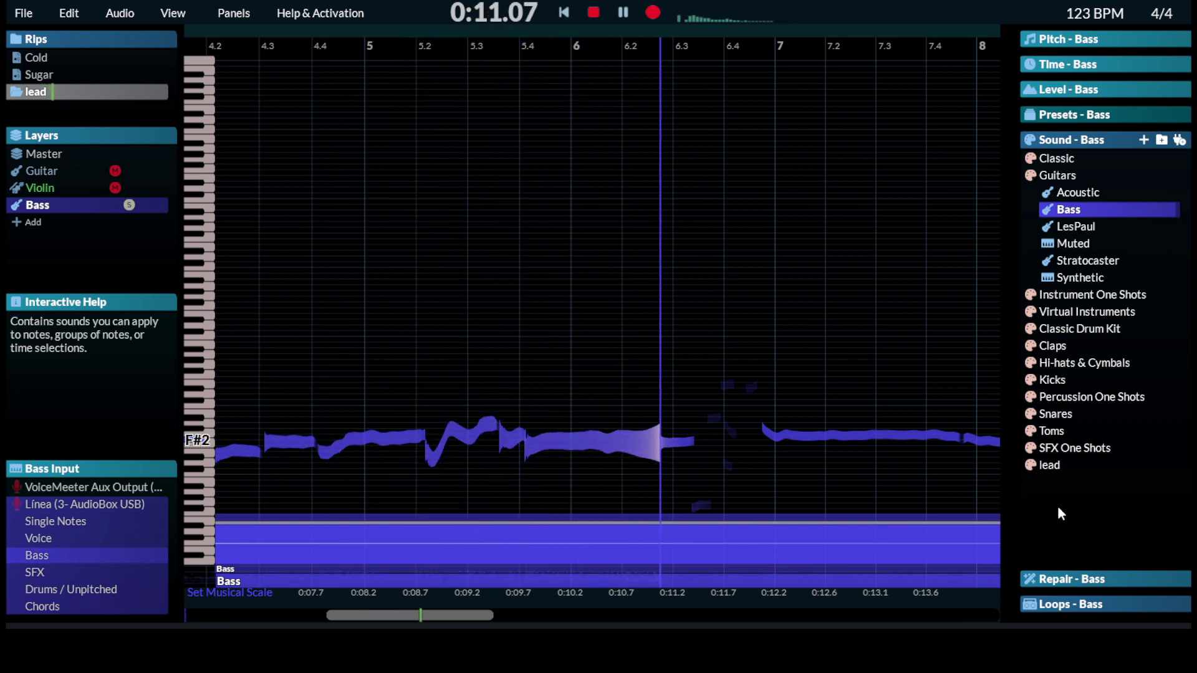
{"action": "key", "text": "space"}
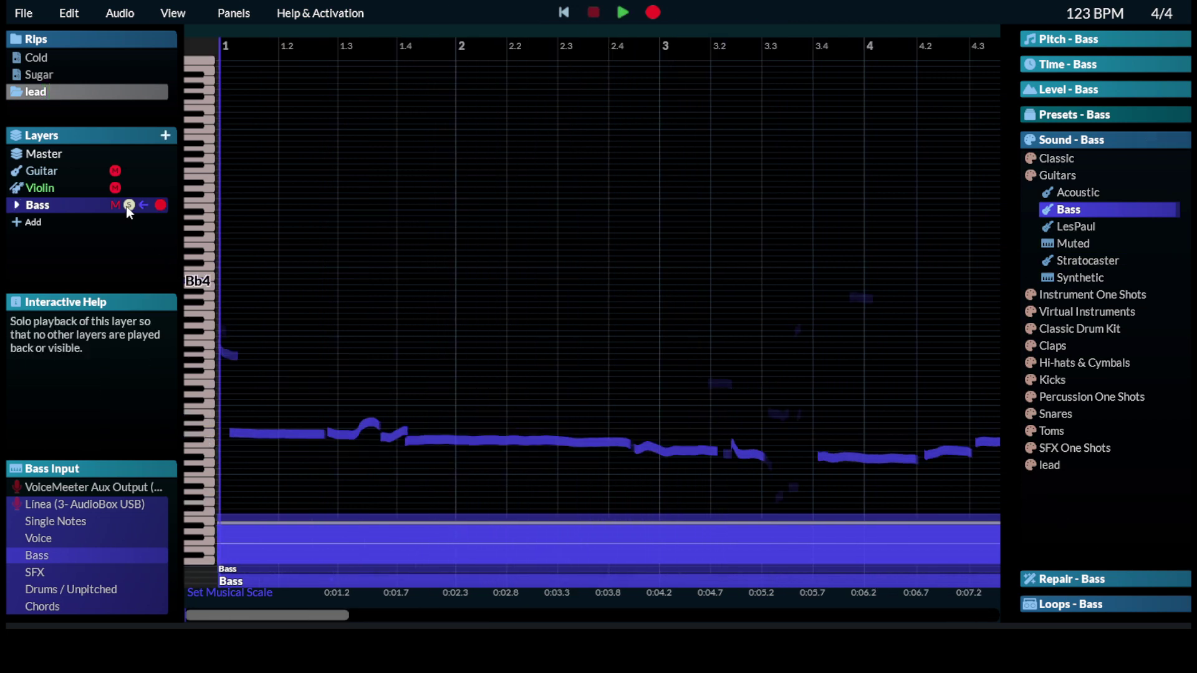
Listen to the Bass-voiced bass line, then collapse the sound palette
{"action": "left_click", "coordinate": [623, 12]}
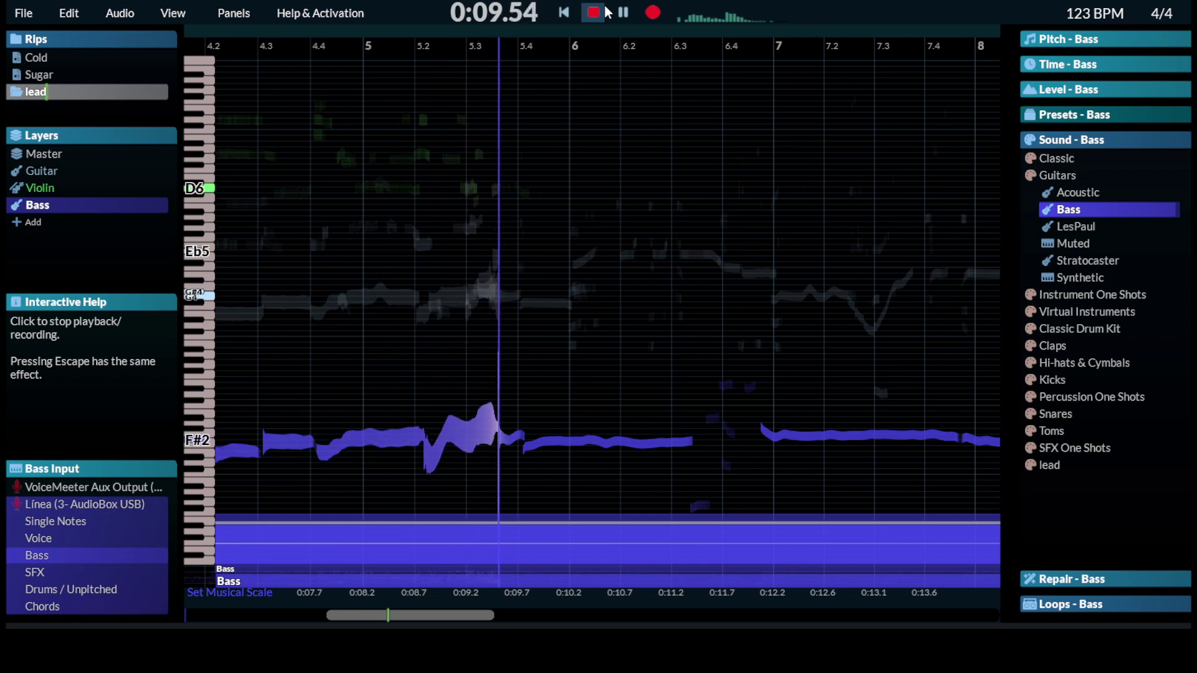
{"action": "left_click", "coordinate": [599, 10]}
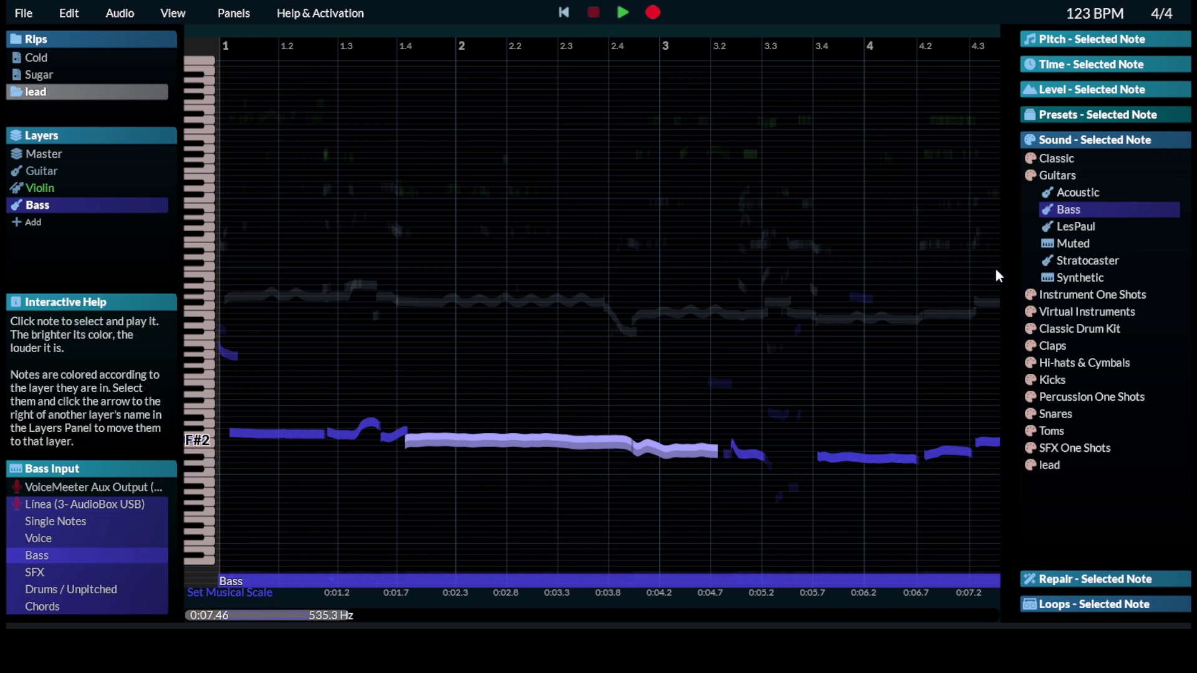
{"action": "left_click", "coordinate": [1077, 142]}
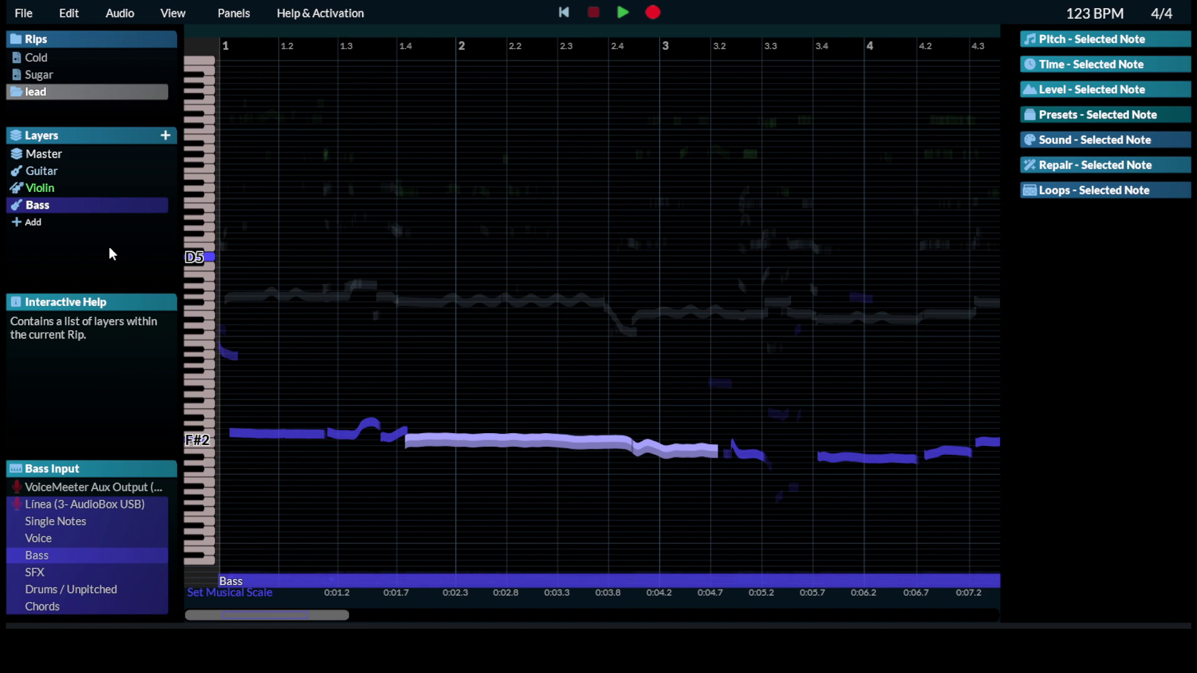
Select the Guitar layer, audition it, and show its sound palette
{"action": "left_click", "coordinate": [60, 170]}
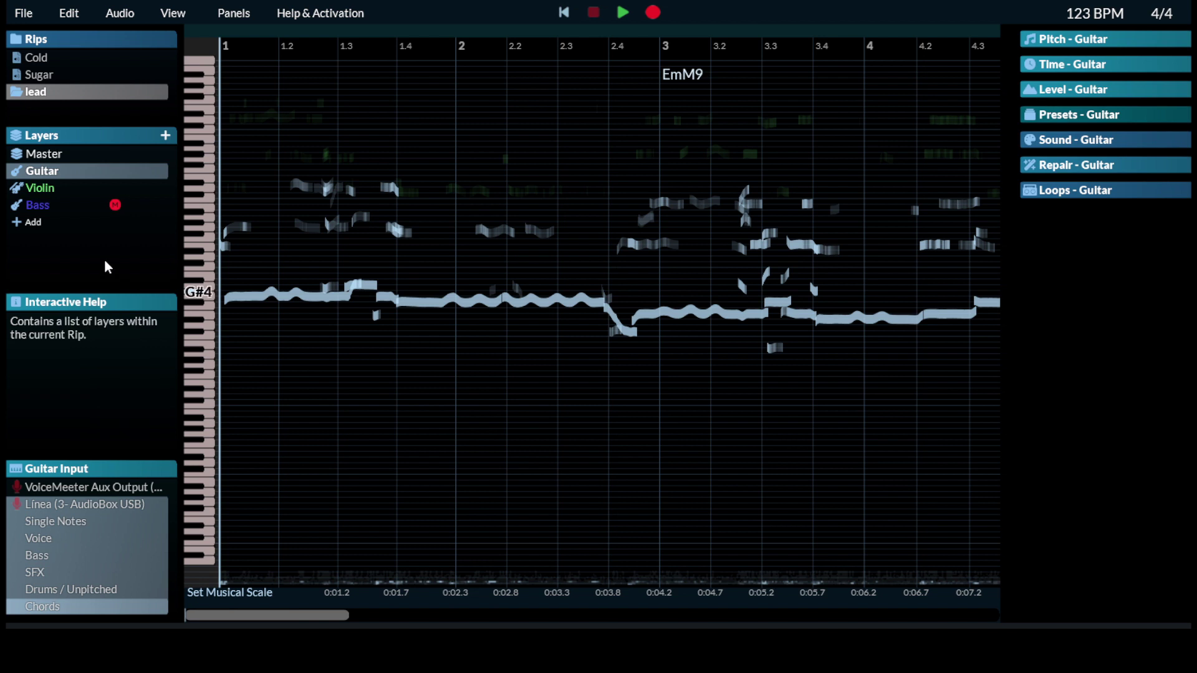
{"action": "left_click", "coordinate": [623, 13]}
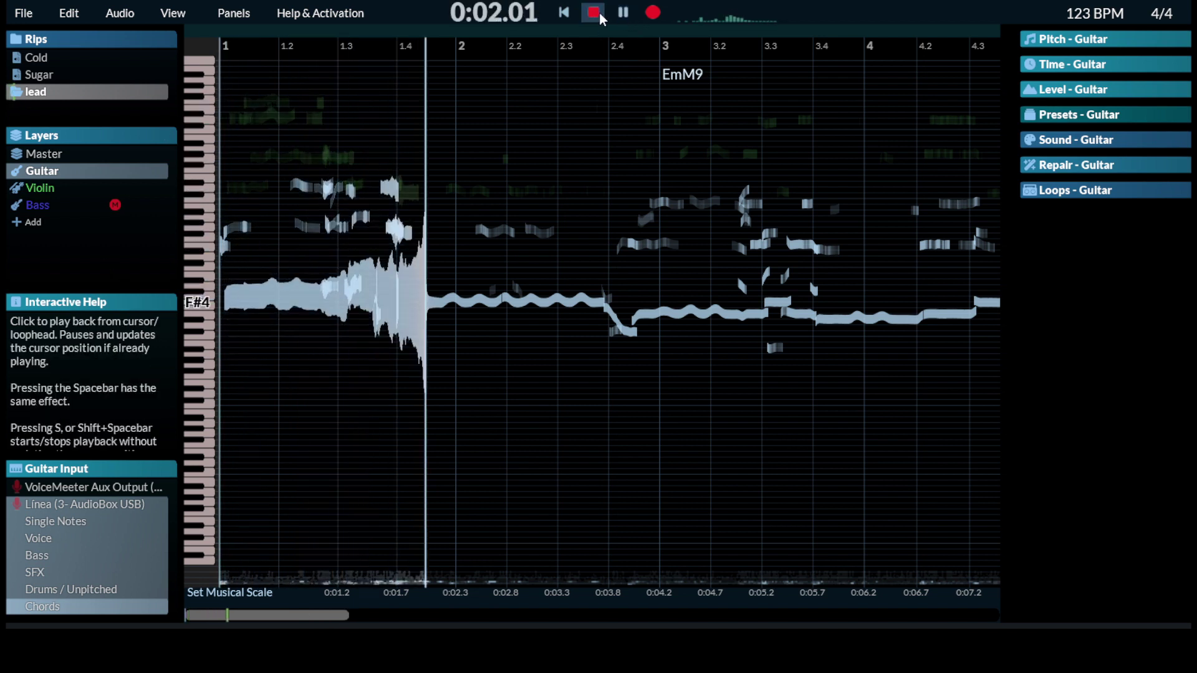
{"action": "left_click", "coordinate": [595, 15]}
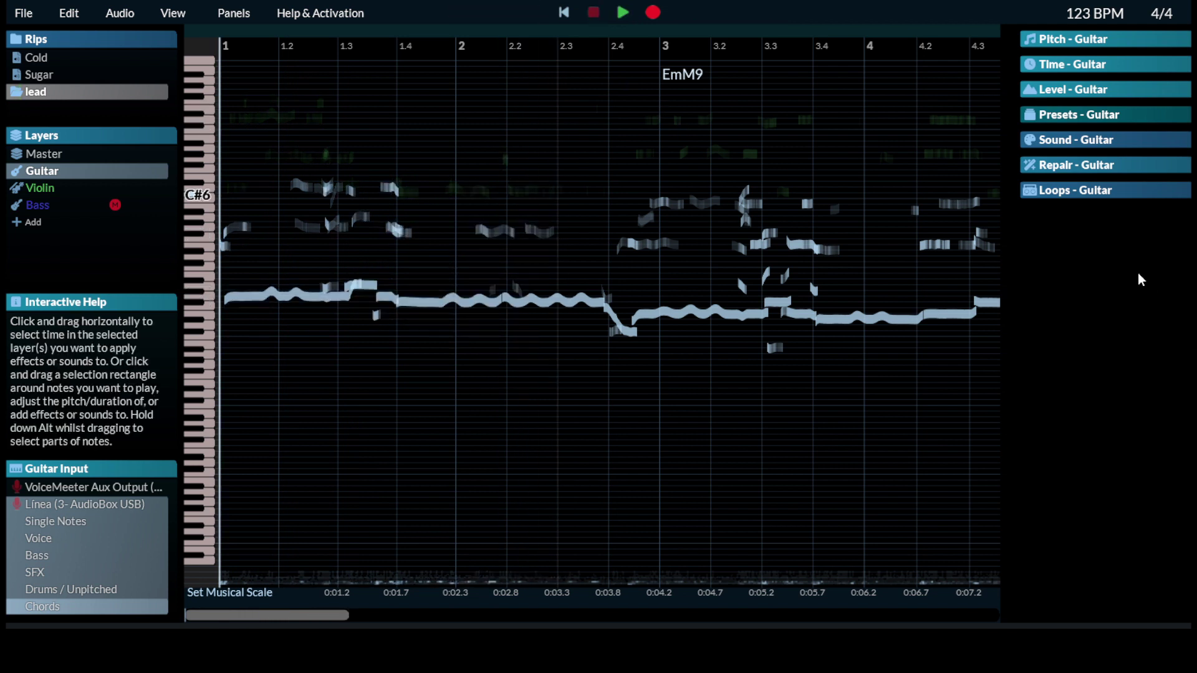
{"action": "left_click", "coordinate": [1101, 145]}
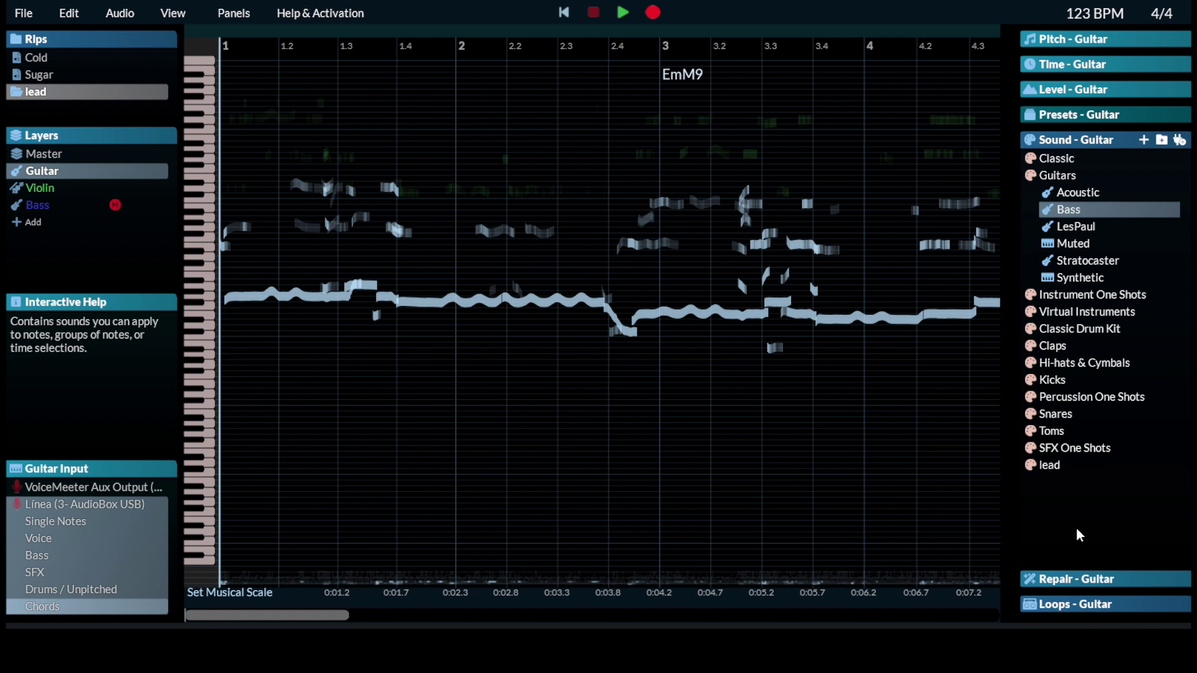
Try Stratocaster, then blend Bass at 32% and Acoustic at 72% into the Guitar layer
{"action": "mouse_move", "coordinate": [1044, 262]}
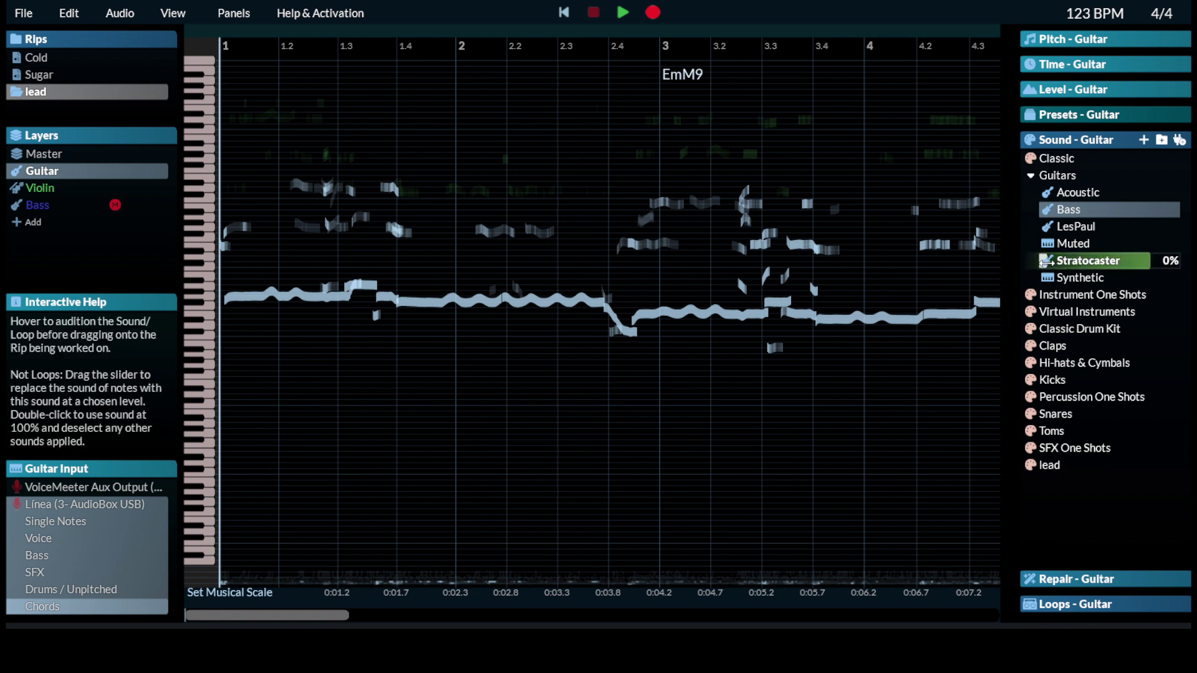
{"action": "left_click_drag", "start_coordinate": [1045, 262], "coordinate": [1108, 261]}
{"action": "left_click", "coordinate": [623, 13]}
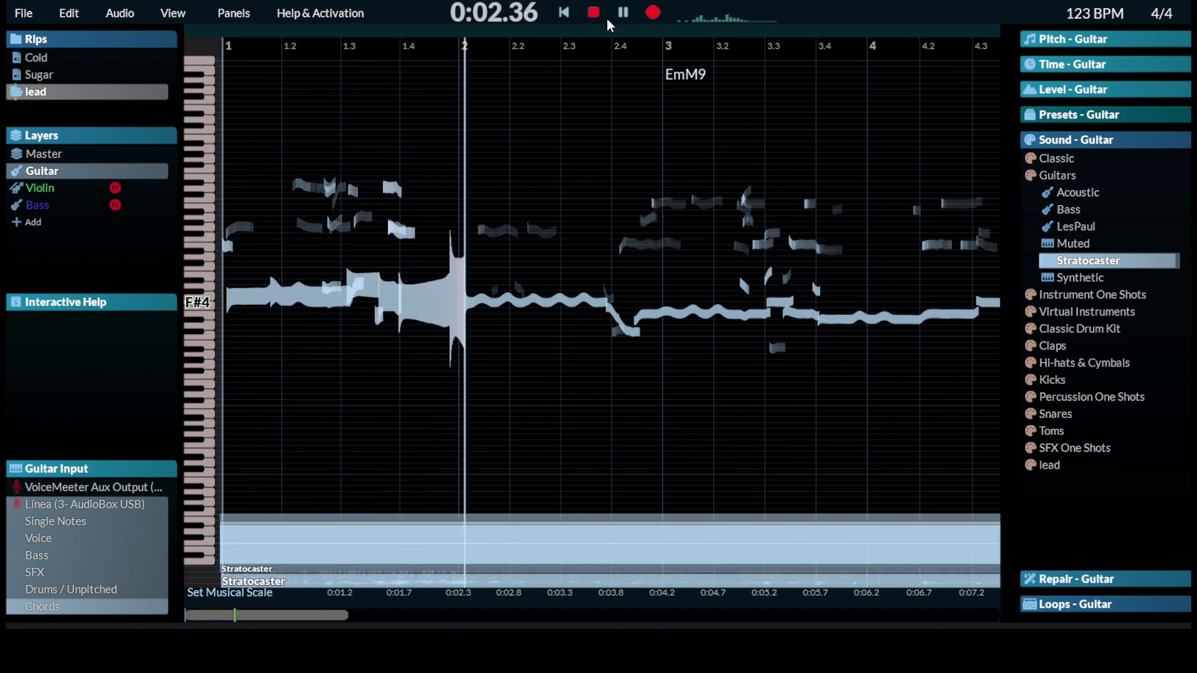
{"action": "mouse_move", "coordinate": [1154, 266]}
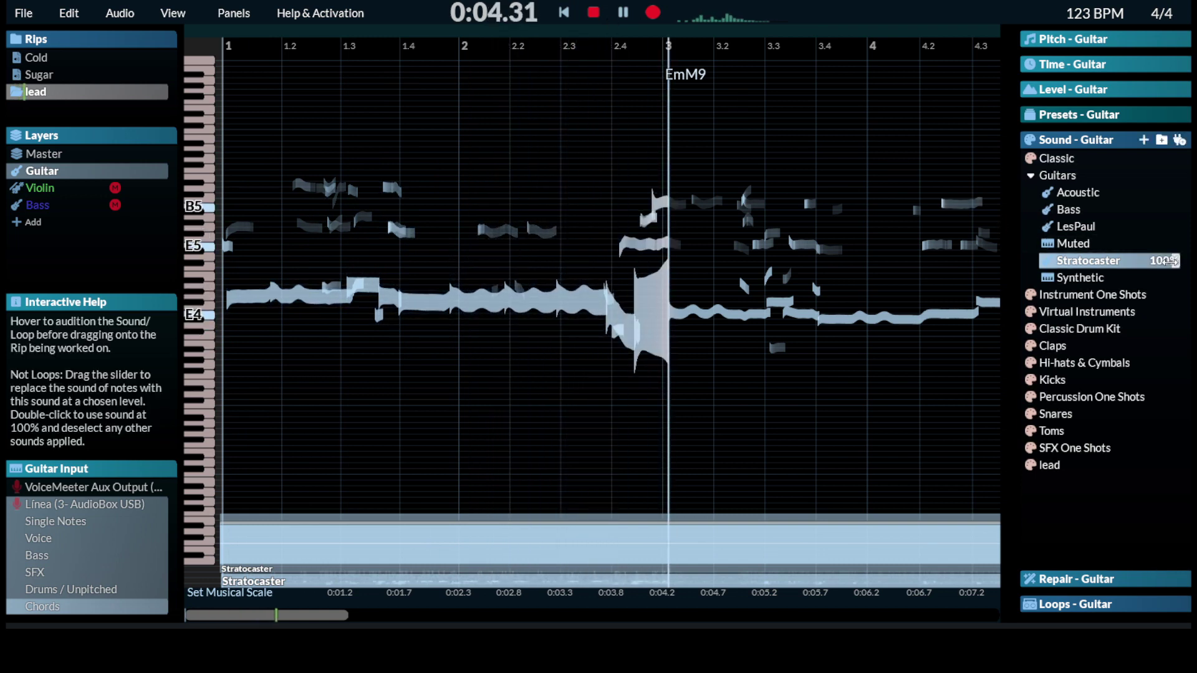
{"action": "left_click_drag", "start_coordinate": [1172, 260], "coordinate": [1000, 263]}
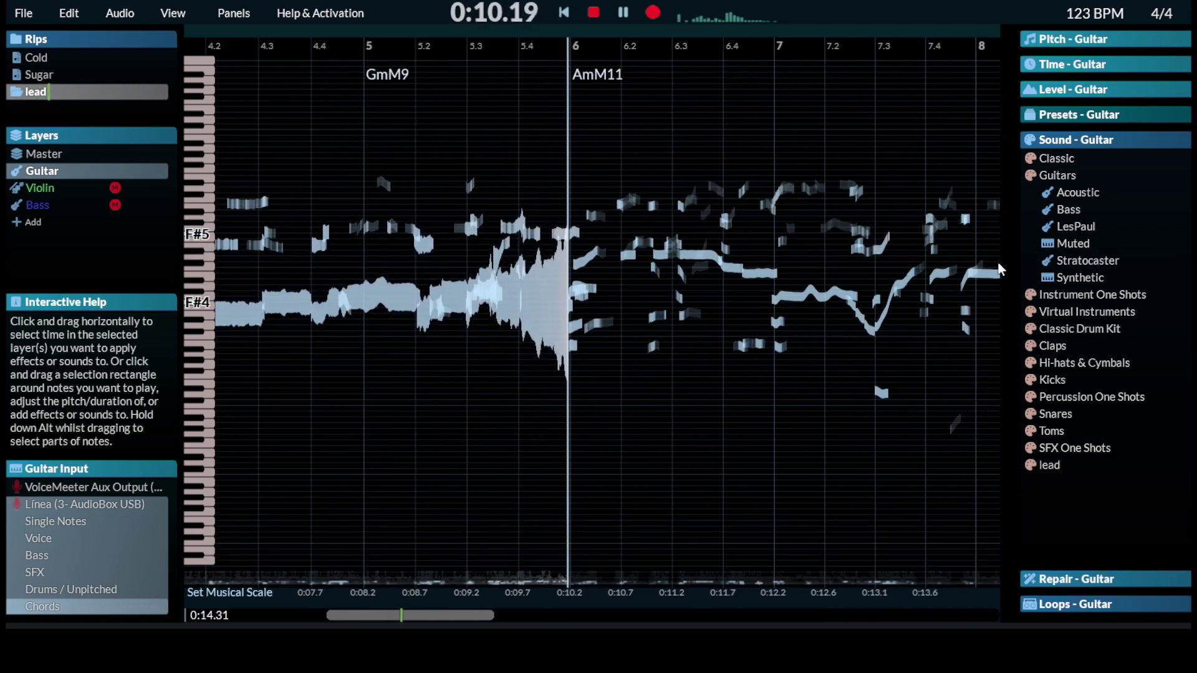
{"action": "left_click_drag", "start_coordinate": [1047, 210], "coordinate": [1114, 210]}
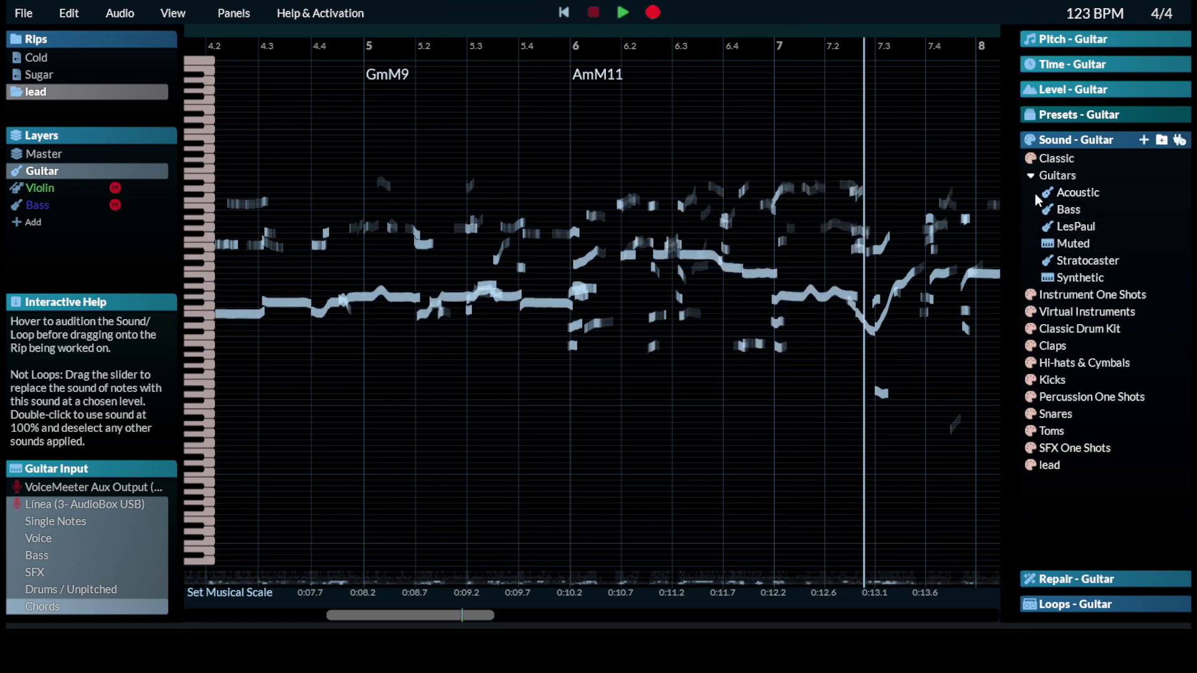
{"action": "left_click_drag", "start_coordinate": [1042, 193], "coordinate": [1184, 200]}
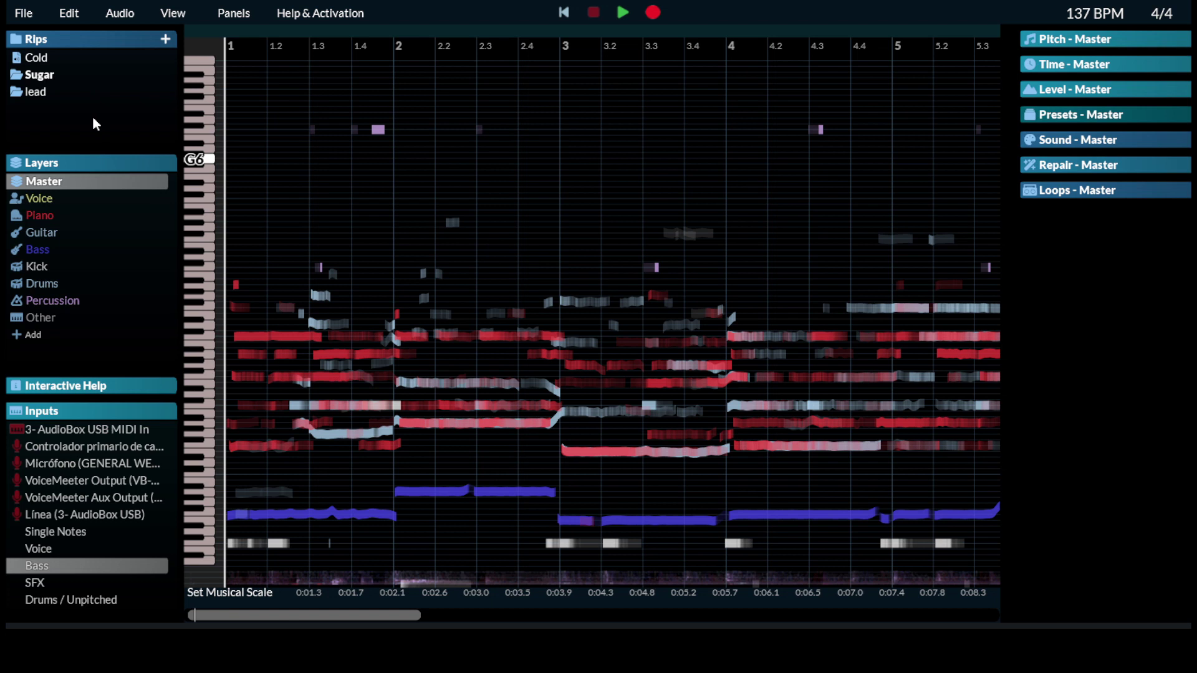
Solo the Sugar rip's Piano and Guitar layers and play them from the song's start
{"action": "mouse_move", "coordinate": [85, 77]}
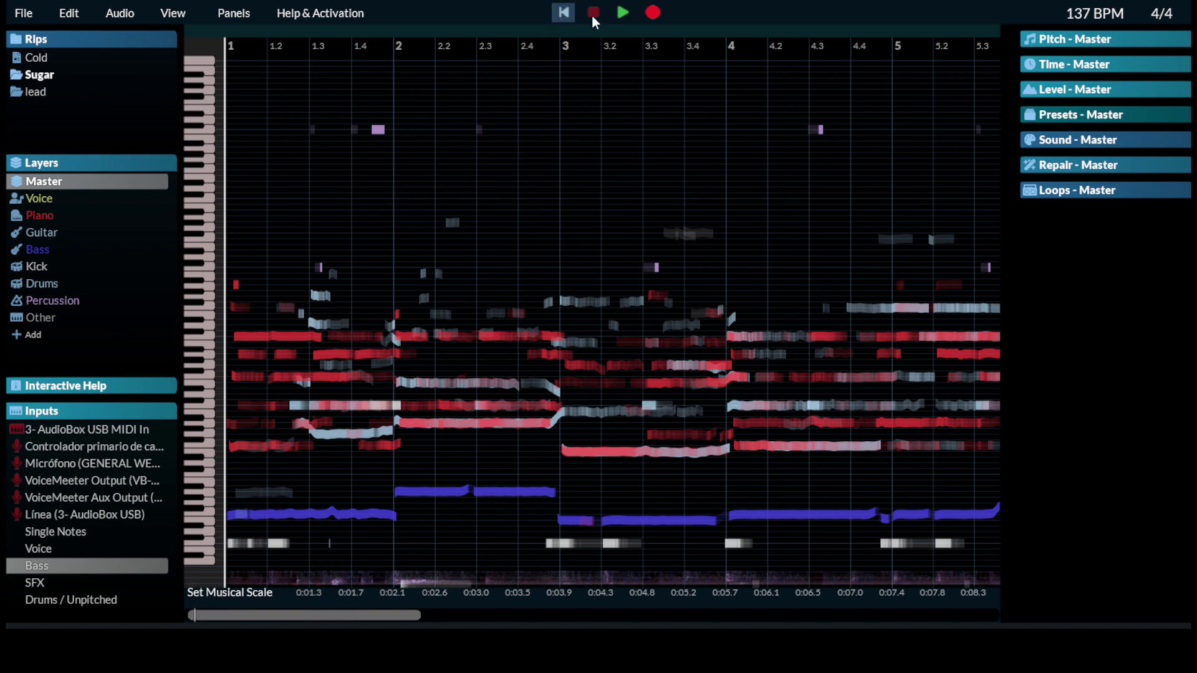
{"action": "left_click", "coordinate": [619, 13]}
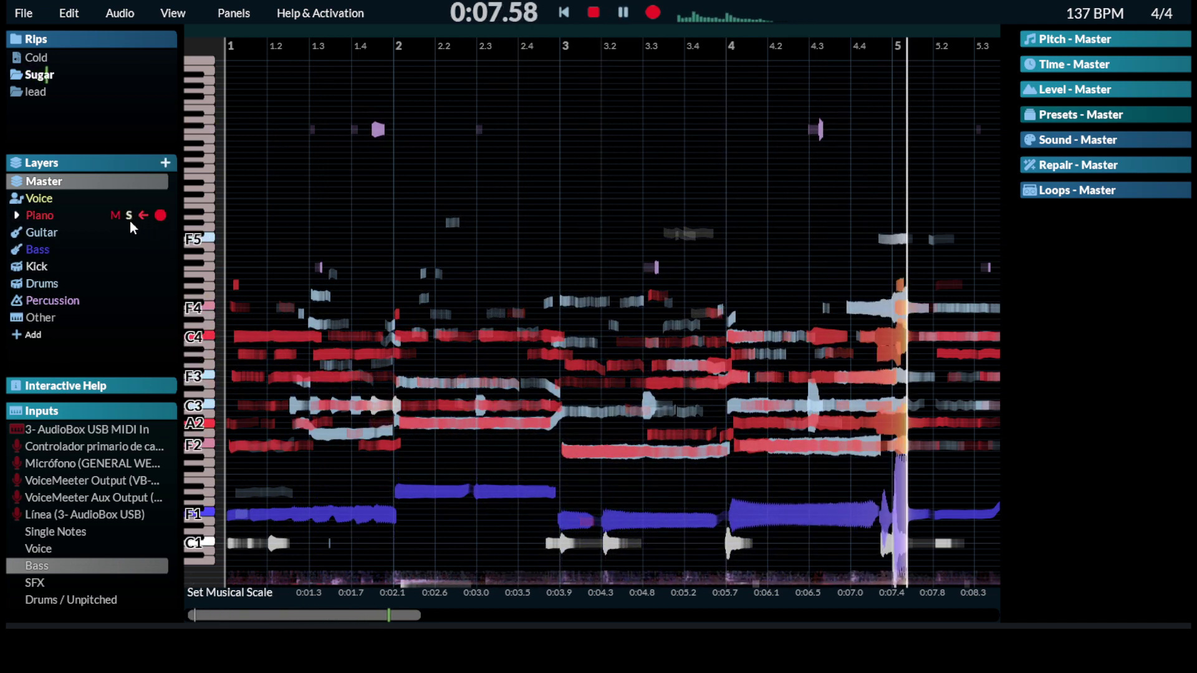
{"action": "left_click", "coordinate": [129, 233]}
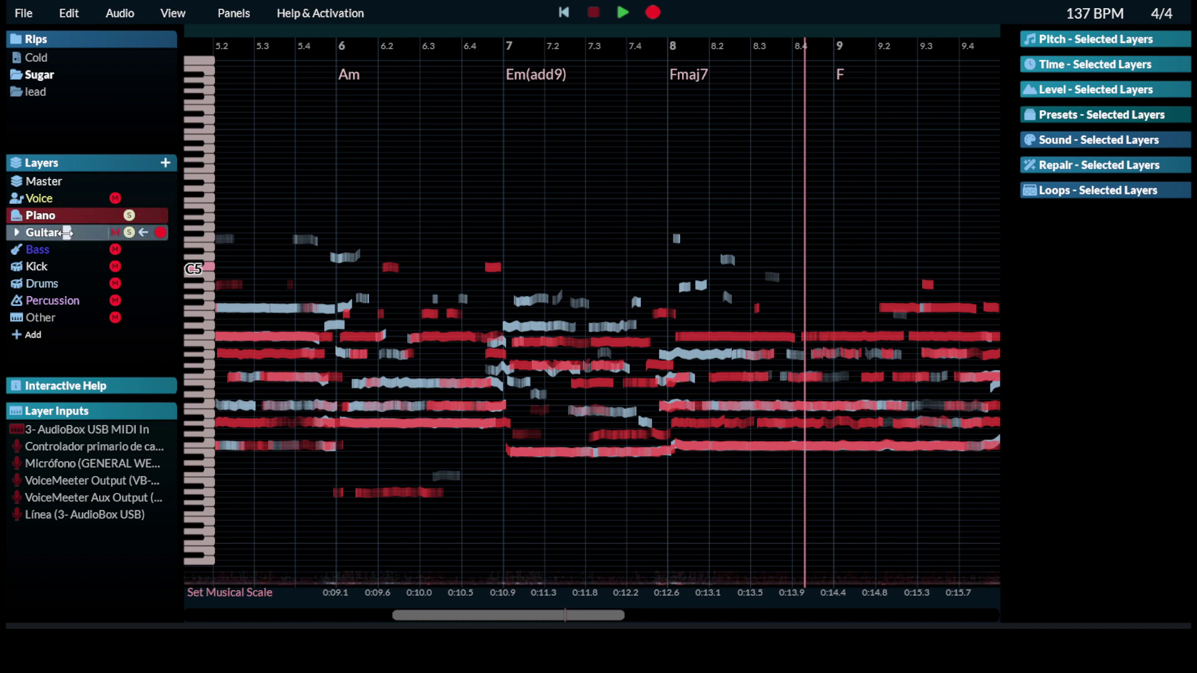
{"action": "left_click", "coordinate": [564, 12]}
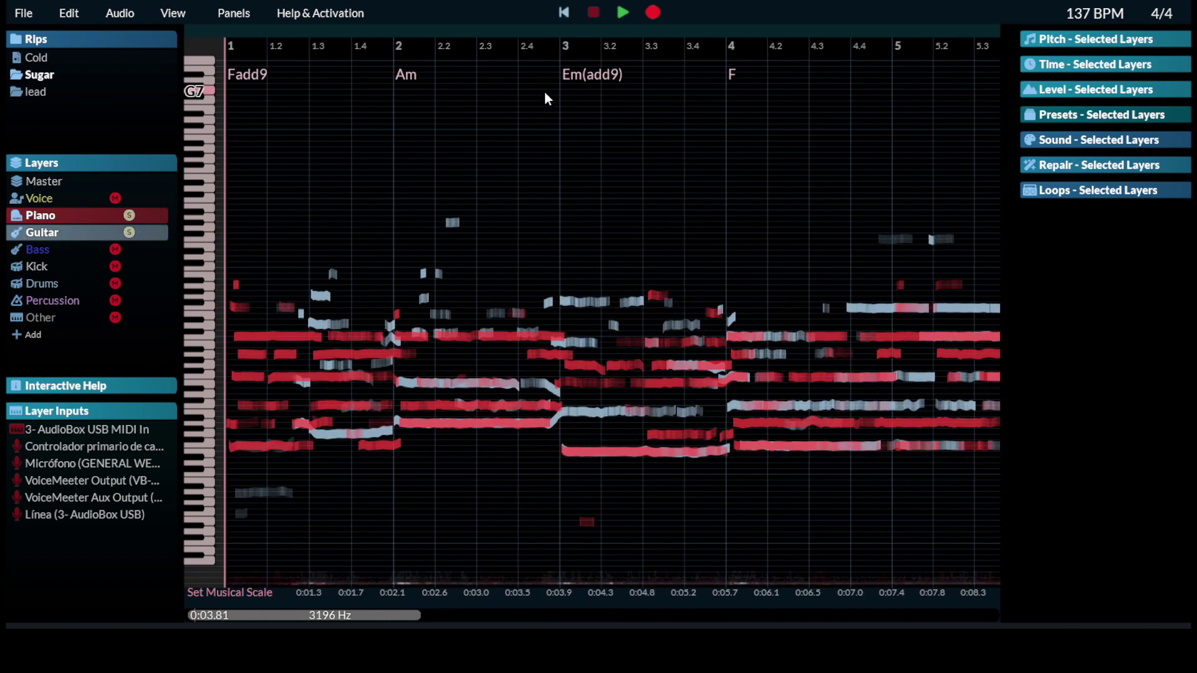
{"action": "left_click", "coordinate": [624, 12]}
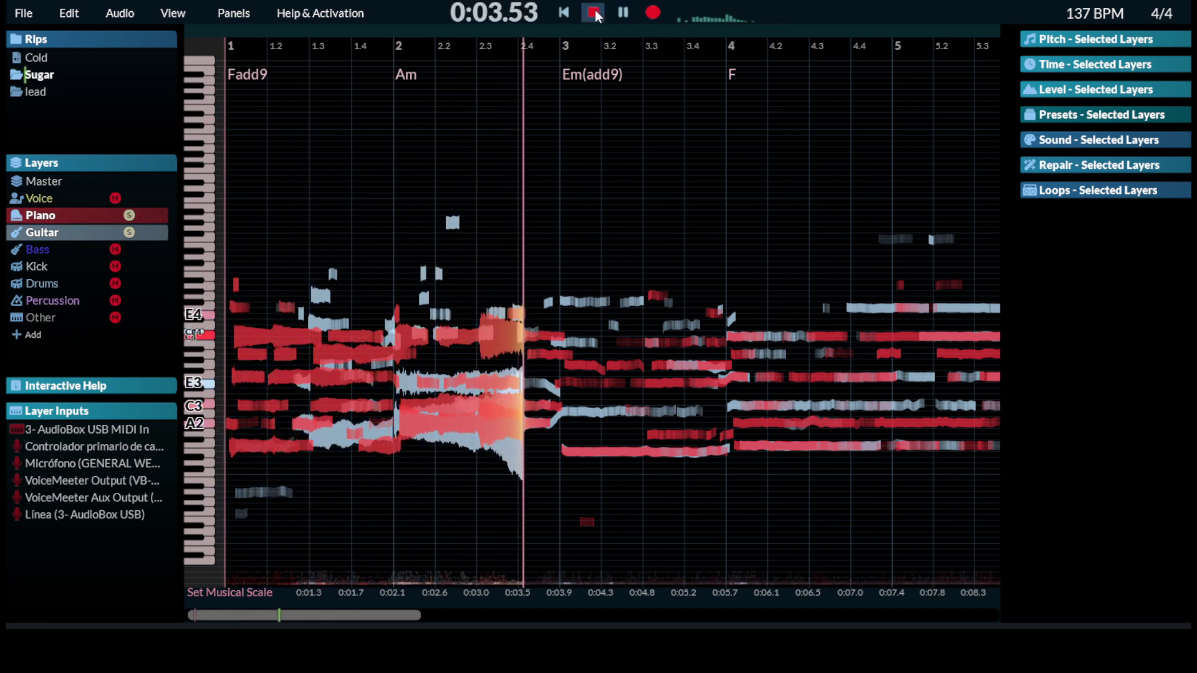
{"action": "left_click", "coordinate": [596, 14]}
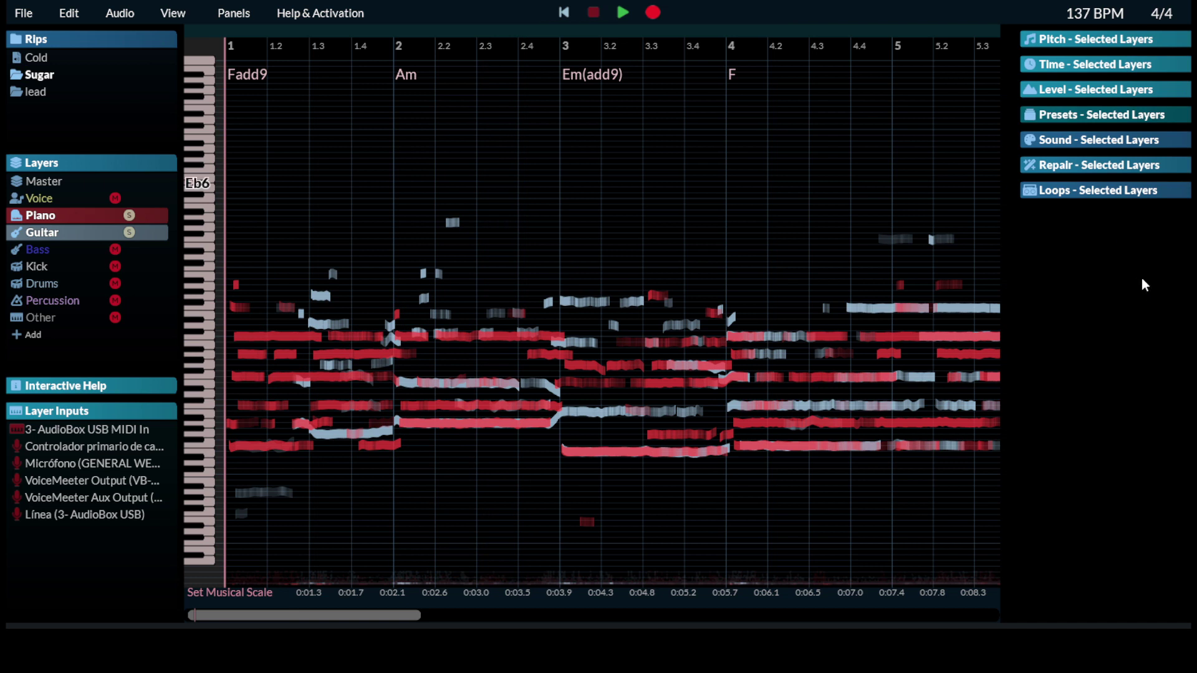
Apply the Classic › Cellos sound at about 75% to the soloed layers and play the song
{"action": "left_click", "coordinate": [1129, 140]}
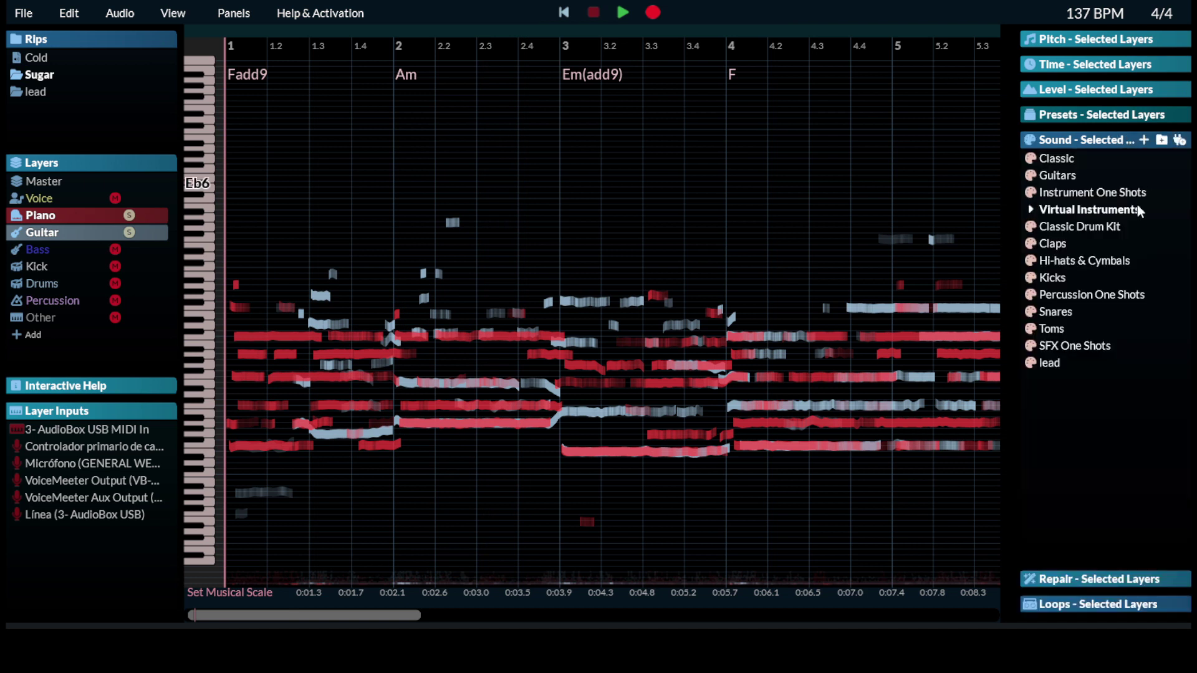
{"action": "left_click", "coordinate": [1031, 155]}
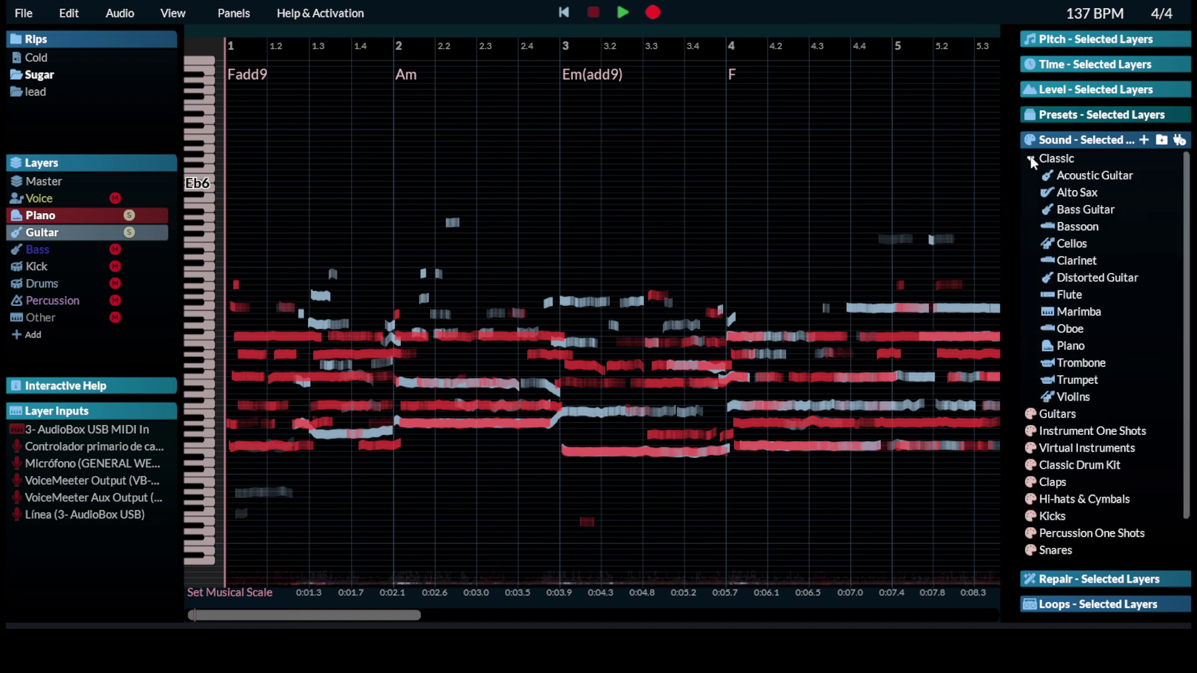
{"action": "left_click", "coordinate": [1192, 243]}
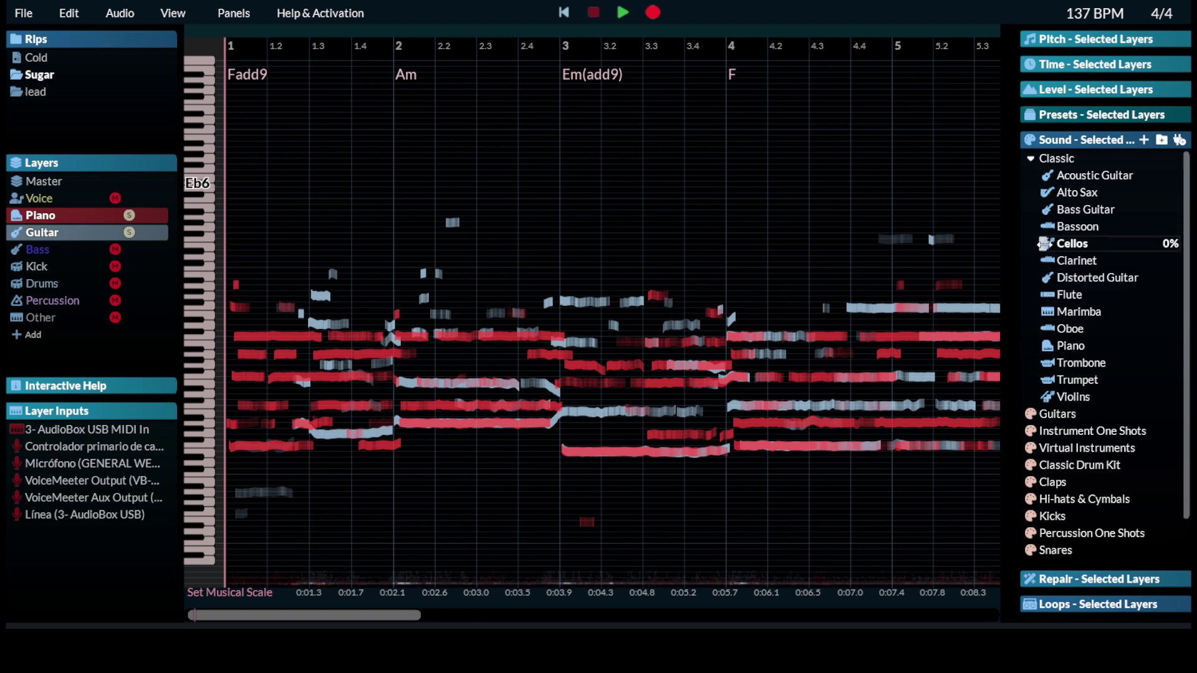
{"action": "left_click_drag", "start_coordinate": [1103, 242], "coordinate": [1152, 245]}
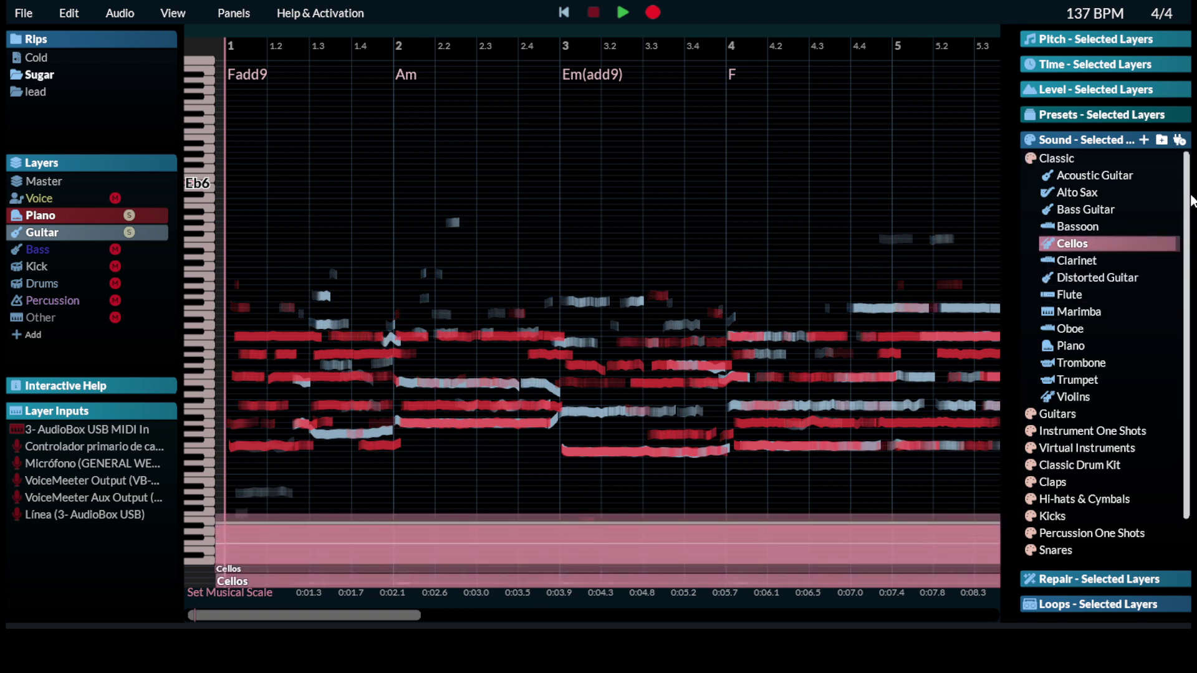
{"action": "left_click", "coordinate": [626, 15]}
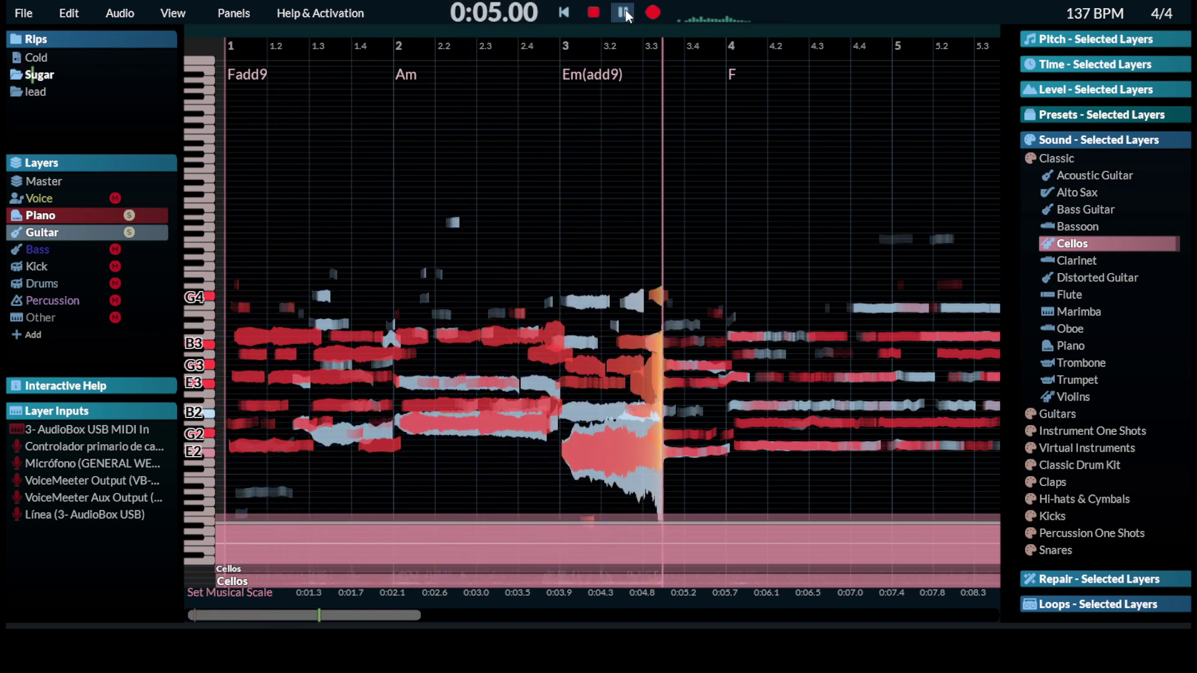
{"action": "left_click", "coordinate": [626, 15]}
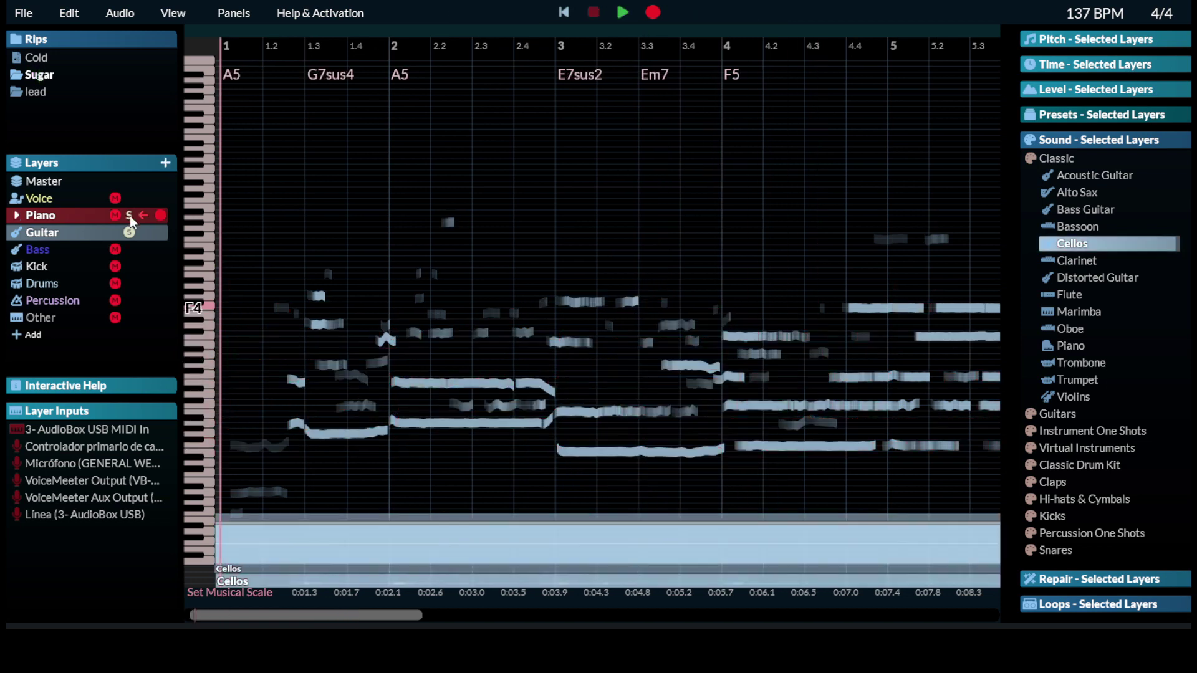
{"action": "left_click", "coordinate": [622, 13]}
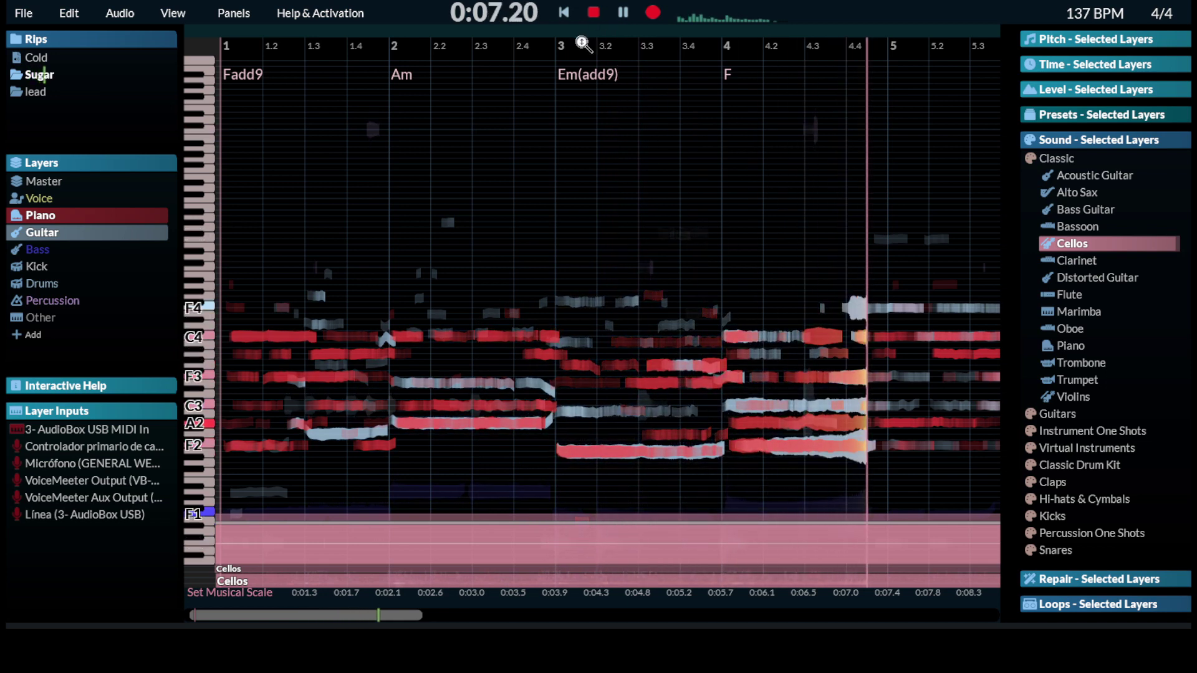
Stop playback and replace the Cellos sound with Alto Sax on the Piano and Guitar layers
{"action": "key", "text": "space"}
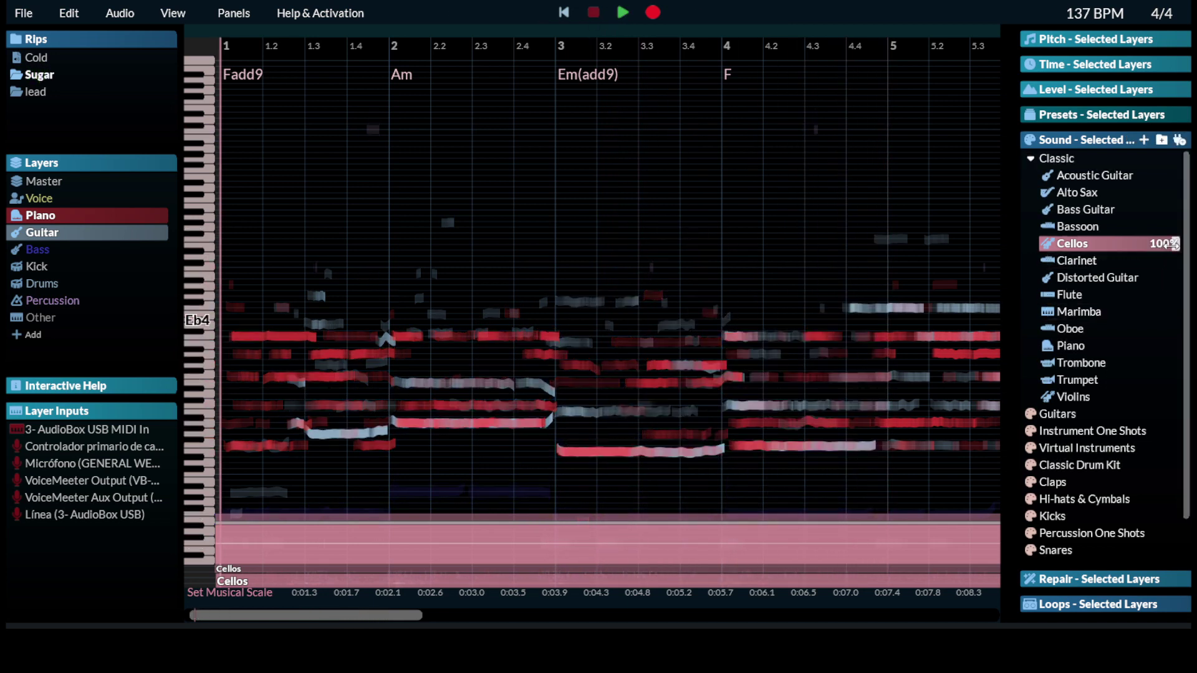
{"action": "left_click_drag", "start_coordinate": [1173, 245], "coordinate": [963, 259]}
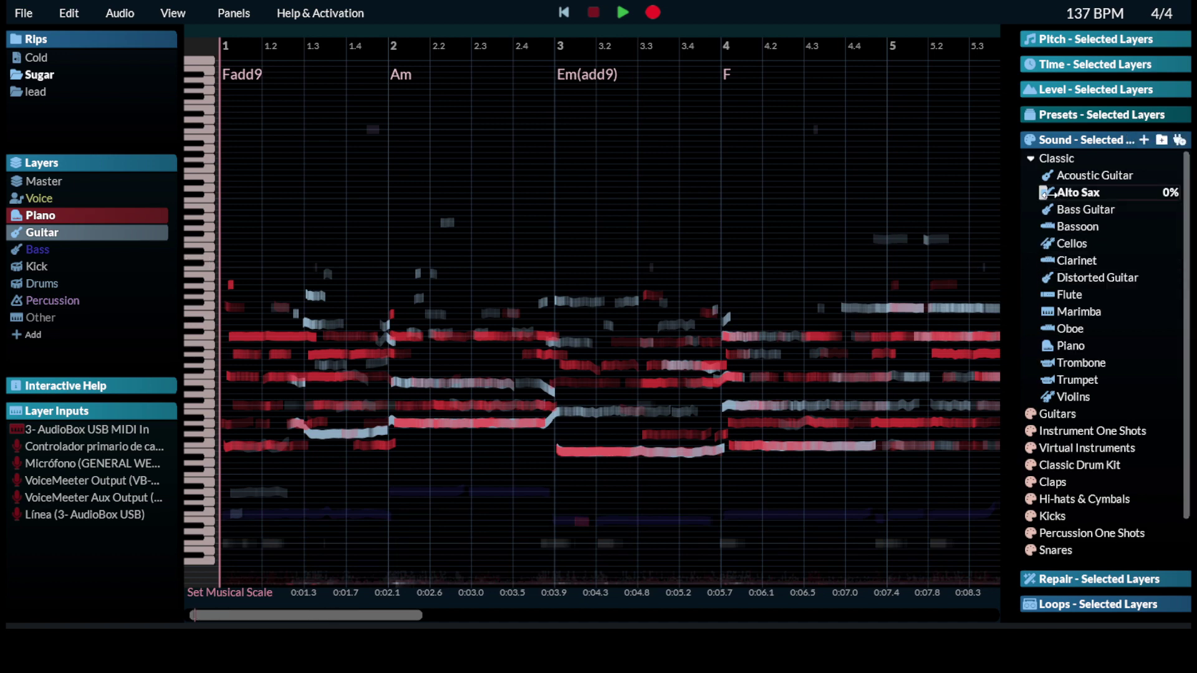
{"action": "left_click_drag", "start_coordinate": [1043, 193], "coordinate": [134, 232]}
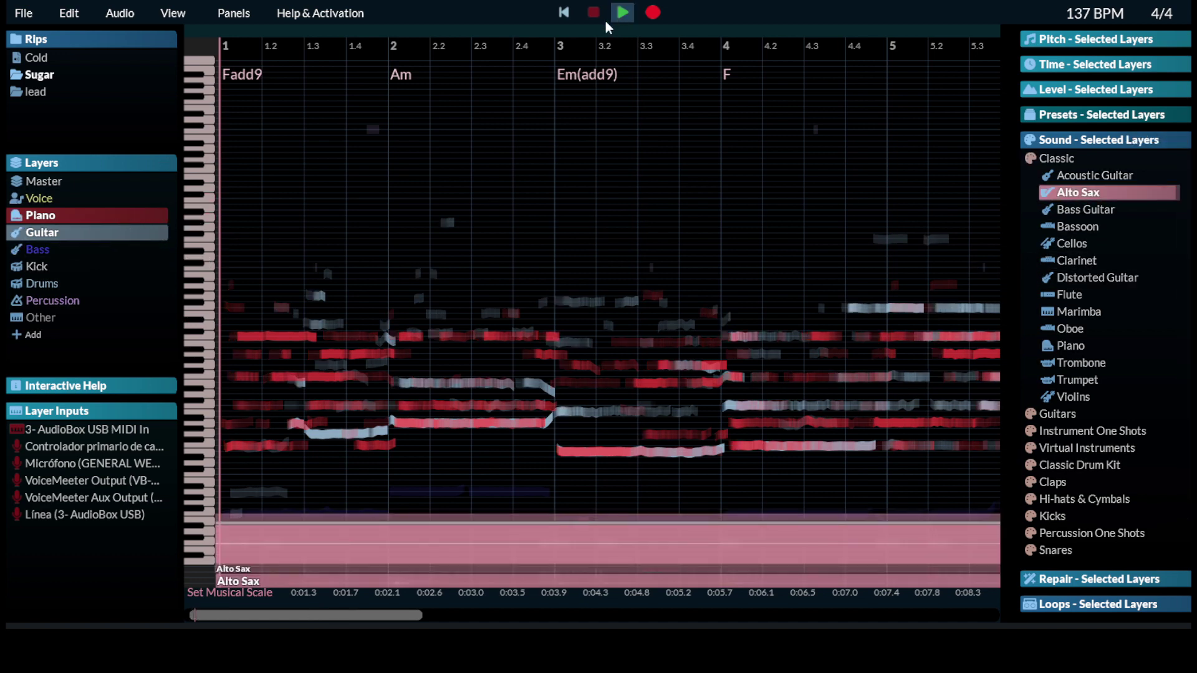
Re-solo the Guitar layer, play the Alto Sax version, and expand Pitch - Selected Layers
{"action": "left_click", "coordinate": [131, 215]}
{"action": "left_click", "coordinate": [129, 232]}
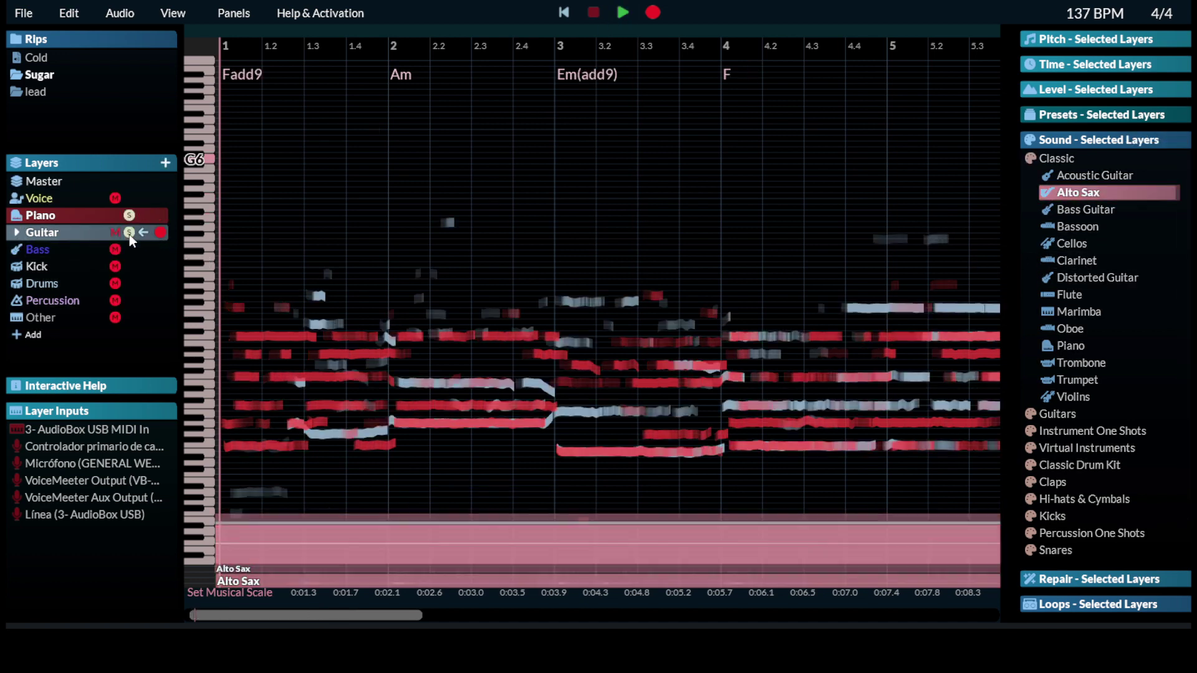
{"action": "left_click", "coordinate": [623, 13]}
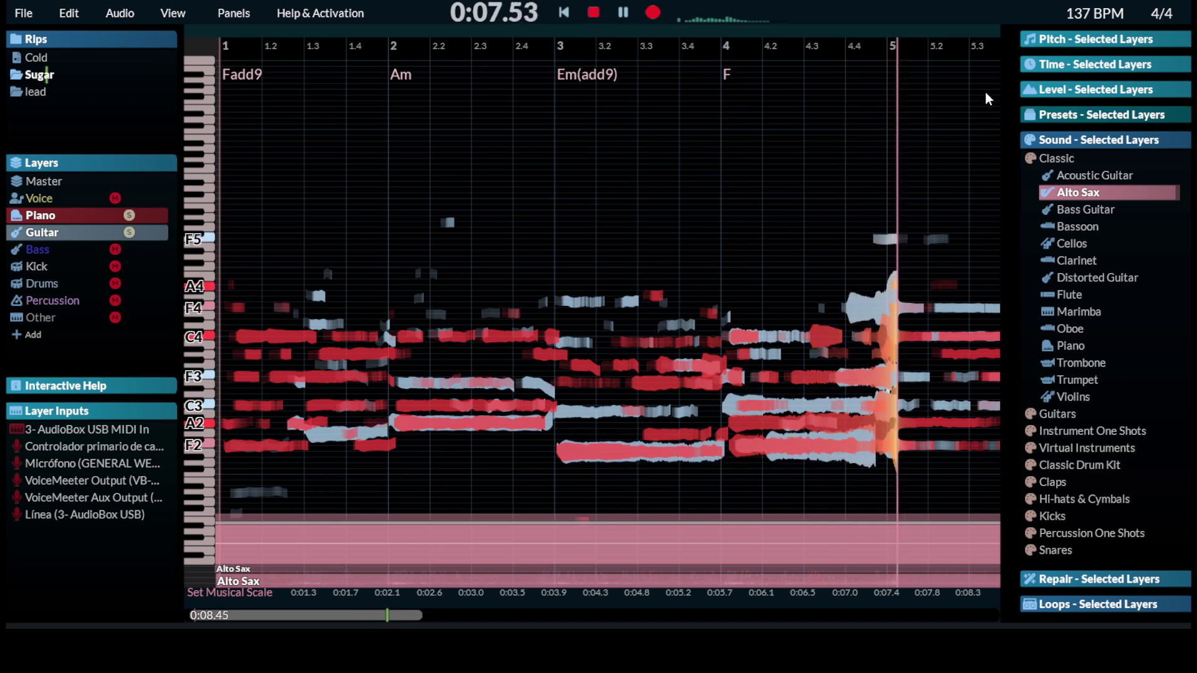
{"action": "left_click", "coordinate": [1057, 40]}
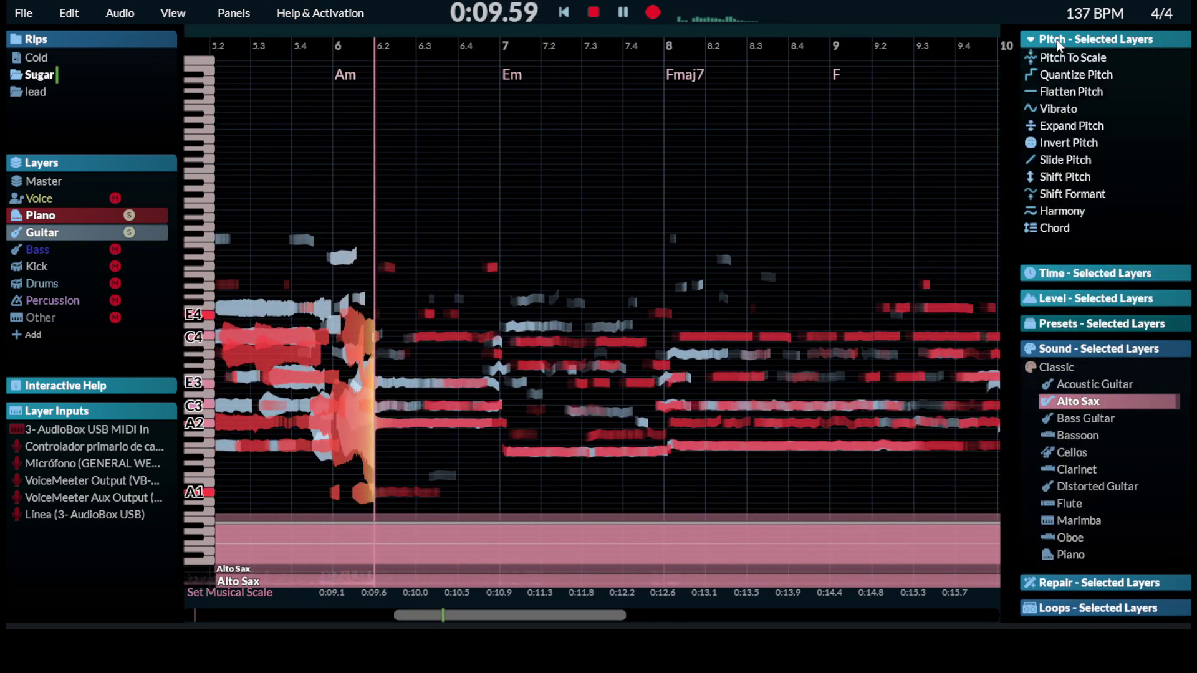
Collapse the pitch effects and replay the Alto Sax version from bar 1, then stop
{"action": "left_click", "coordinate": [1058, 40]}
{"action": "left_click", "coordinate": [593, 12]}
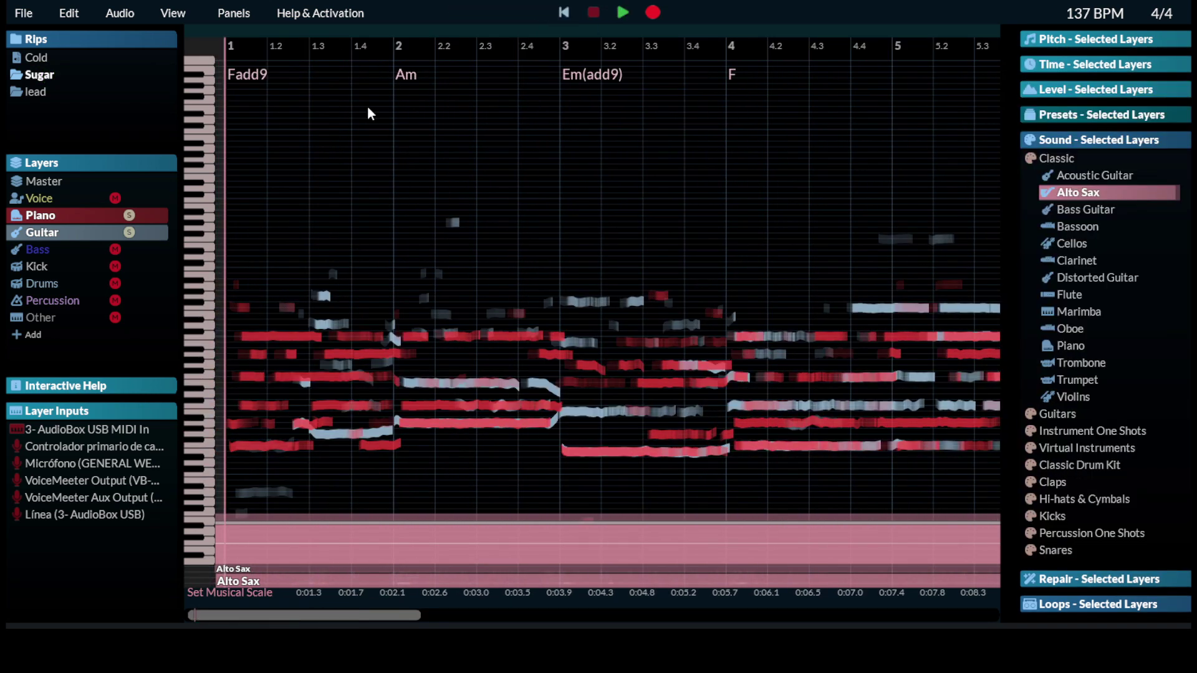
{"action": "left_click", "coordinate": [610, 12]}
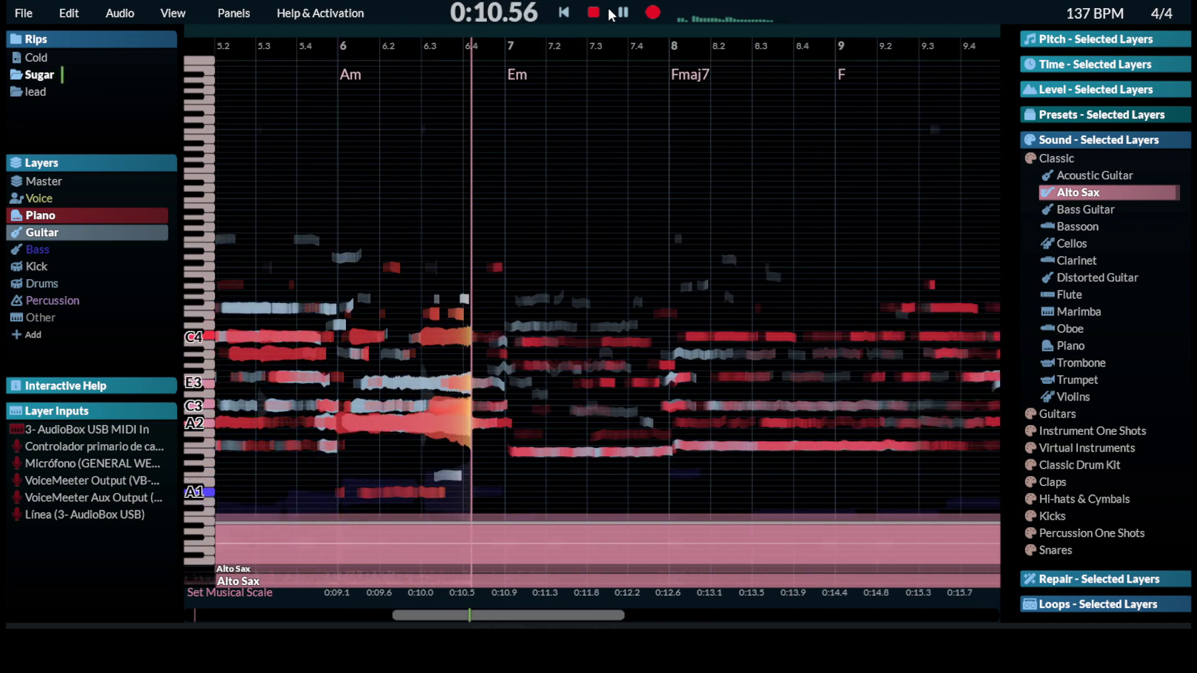
{"action": "left_click", "coordinate": [610, 11]}
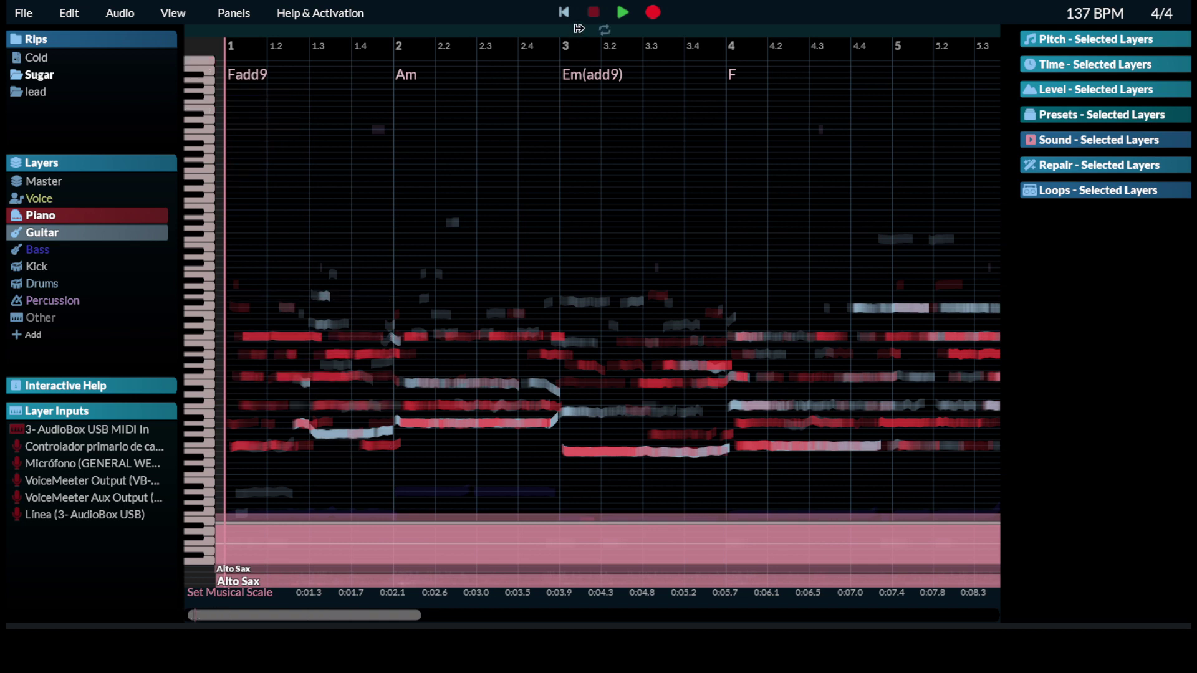
{"action": "mouse_move", "coordinate": [411, 75]}
{"action": "mouse_move", "coordinate": [231, 78]}
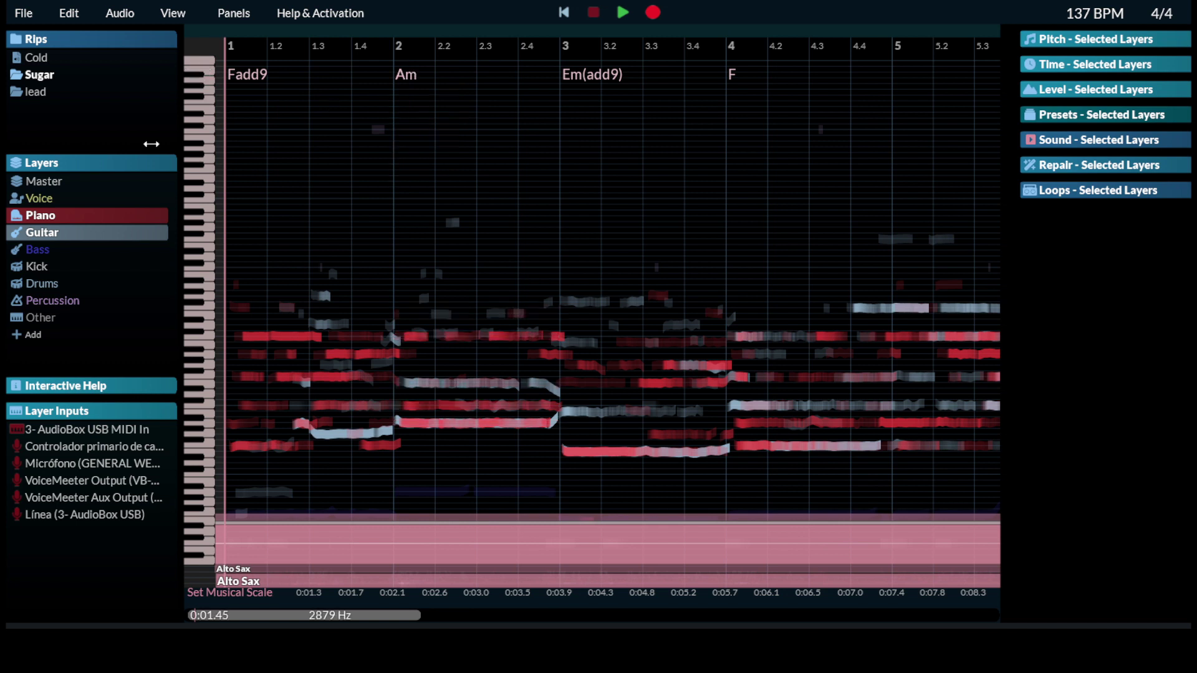
Solo the Guitar layer, drop its Alto Sax sound from 100% to 0%, and play the guitar
{"action": "left_click", "coordinate": [129, 233]}
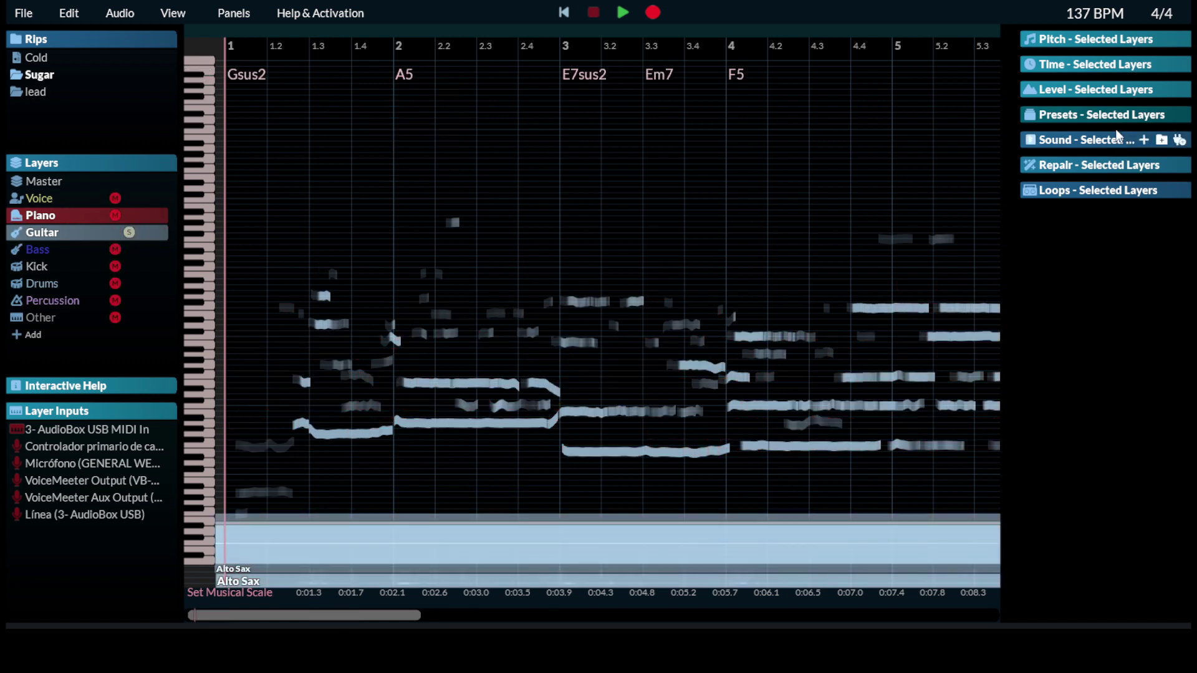
{"action": "left_click", "coordinate": [1089, 142]}
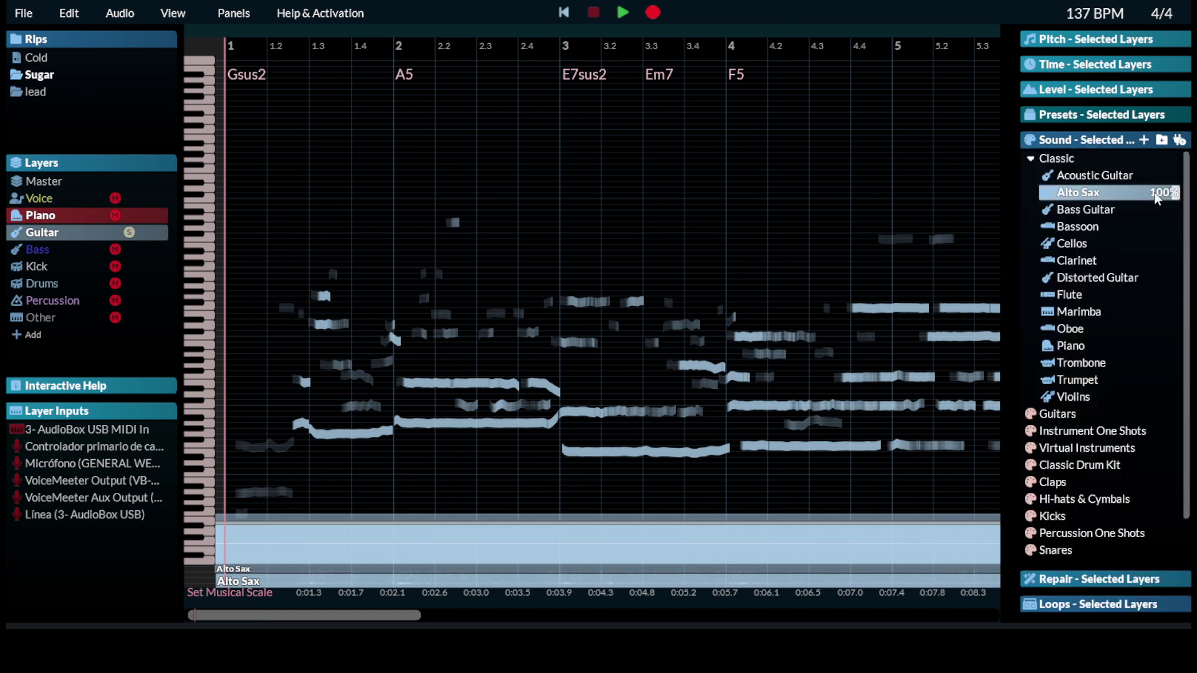
{"action": "left_click_drag", "start_coordinate": [1177, 194], "coordinate": [988, 202]}
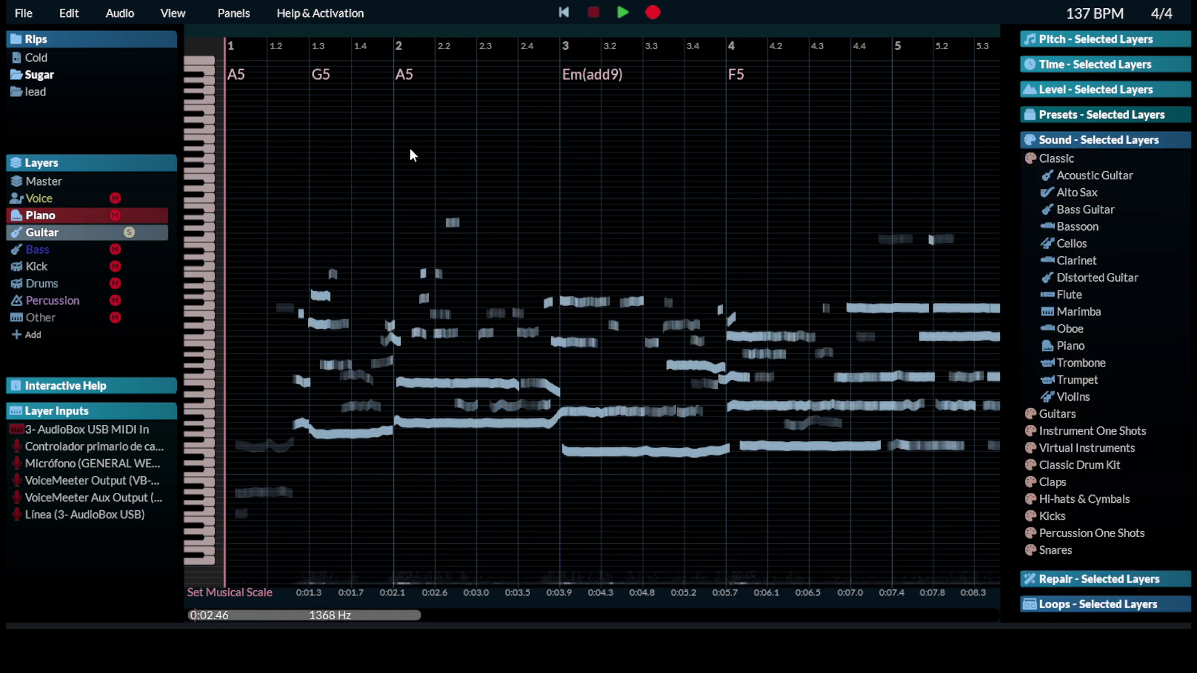
{"action": "left_click", "coordinate": [625, 13]}
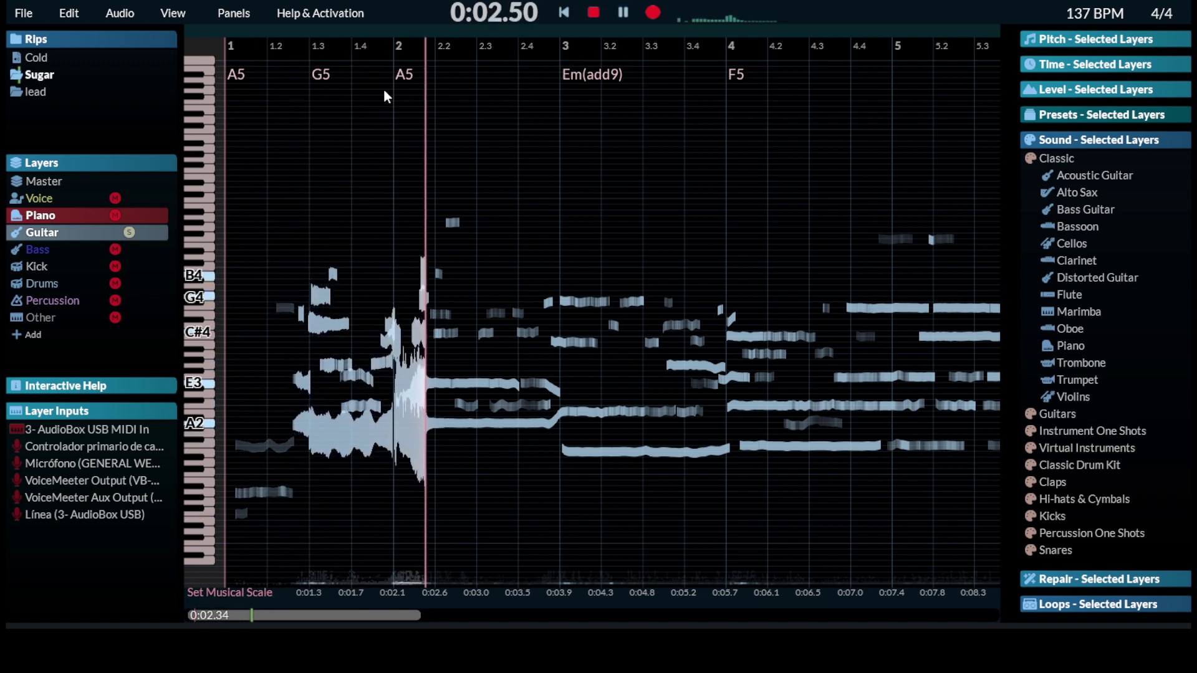
{"action": "mouse_move", "coordinate": [406, 81]}
{"action": "mouse_move", "coordinate": [572, 77]}
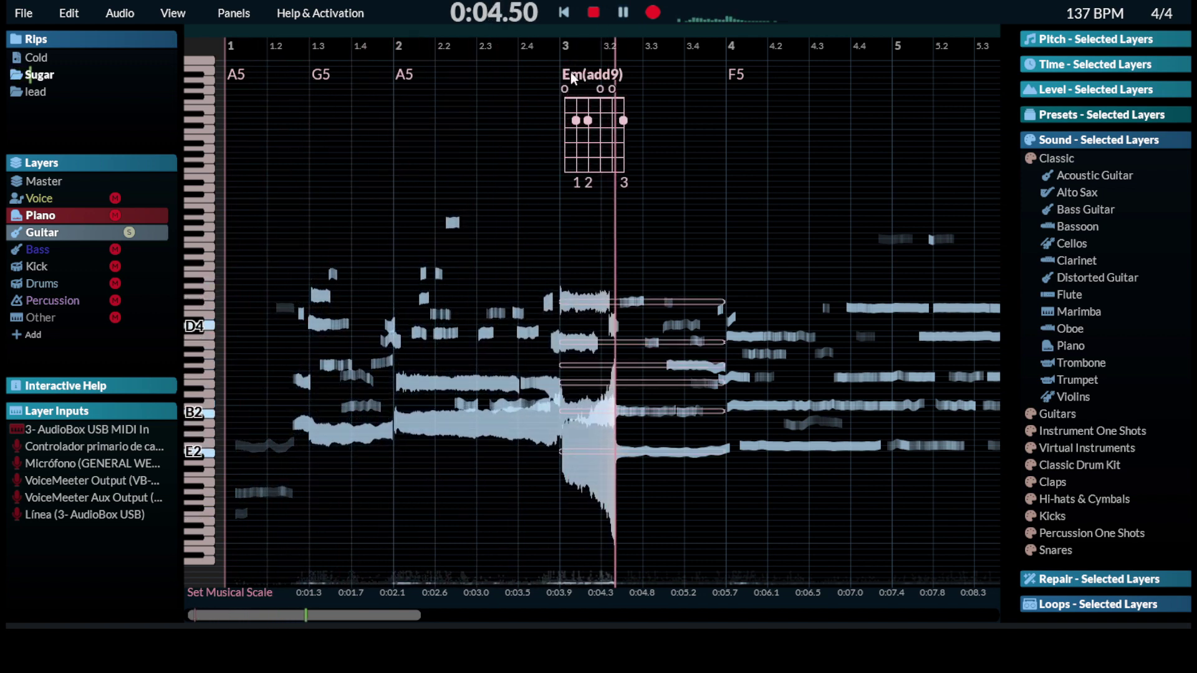
{"action": "mouse_move", "coordinate": [736, 76]}
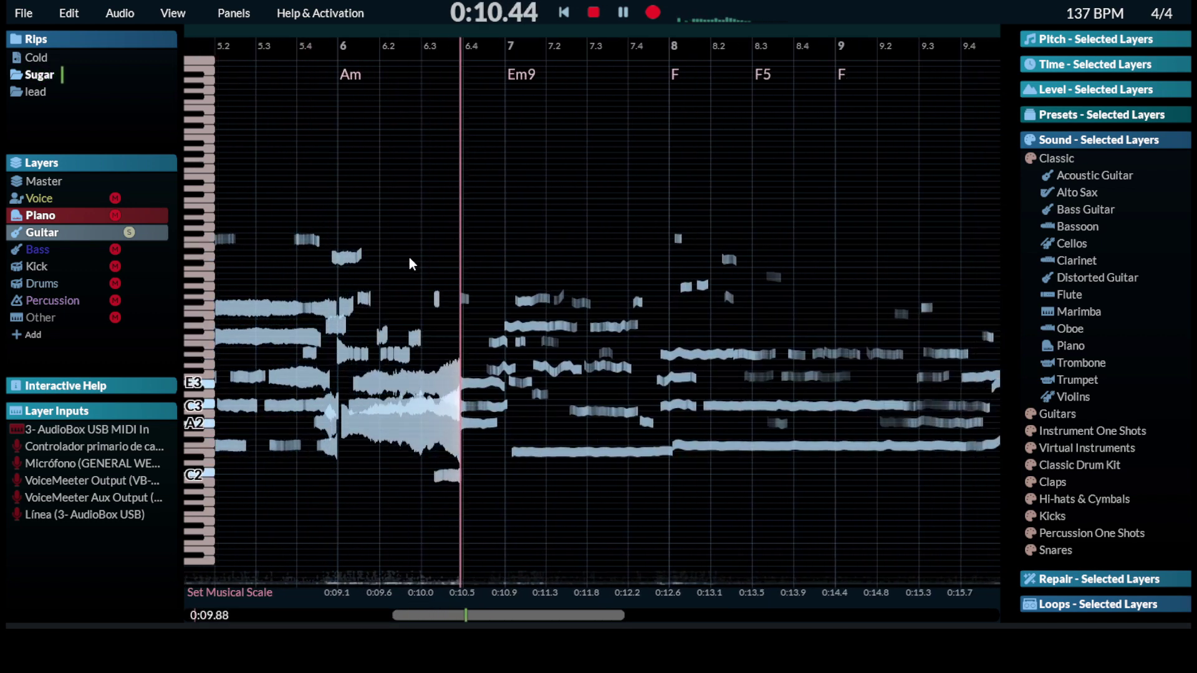
Bring up the Cold rip at 180 BPM with its Voice melody notes from bar 11
{"action": "mouse_move", "coordinate": [150, 256]}
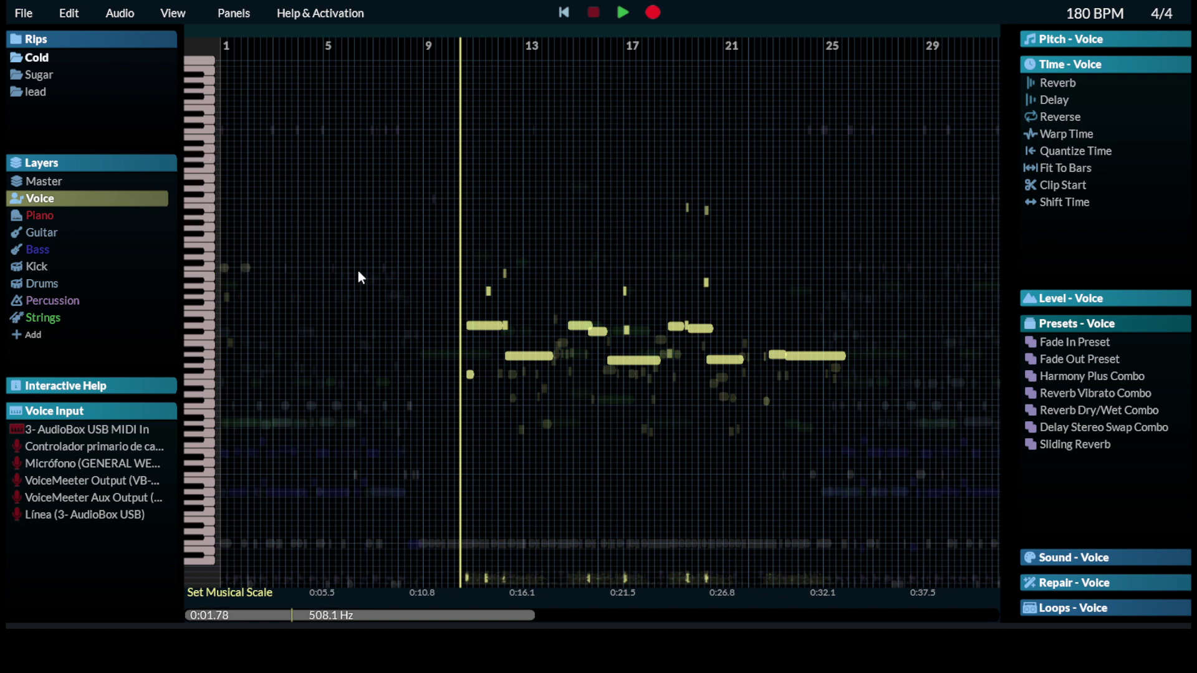
Solo the Cold rip's Voice layer and play a few seconds of it before stopping
{"action": "left_click", "coordinate": [129, 198]}
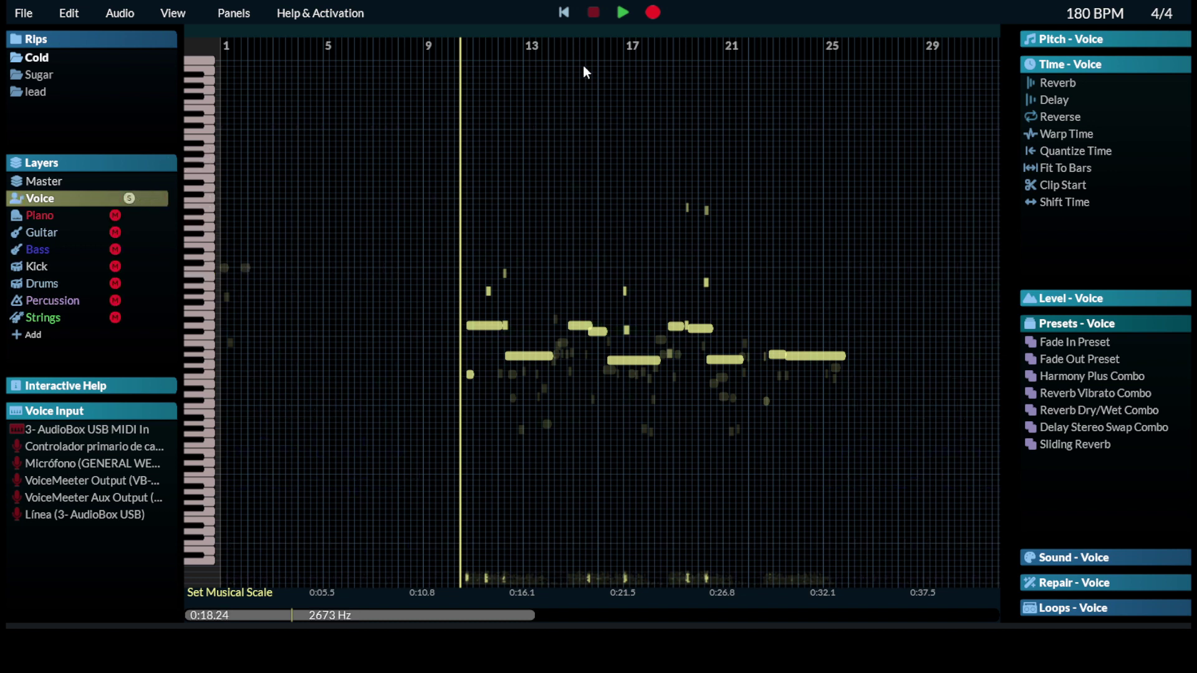
{"action": "left_click", "coordinate": [623, 12]}
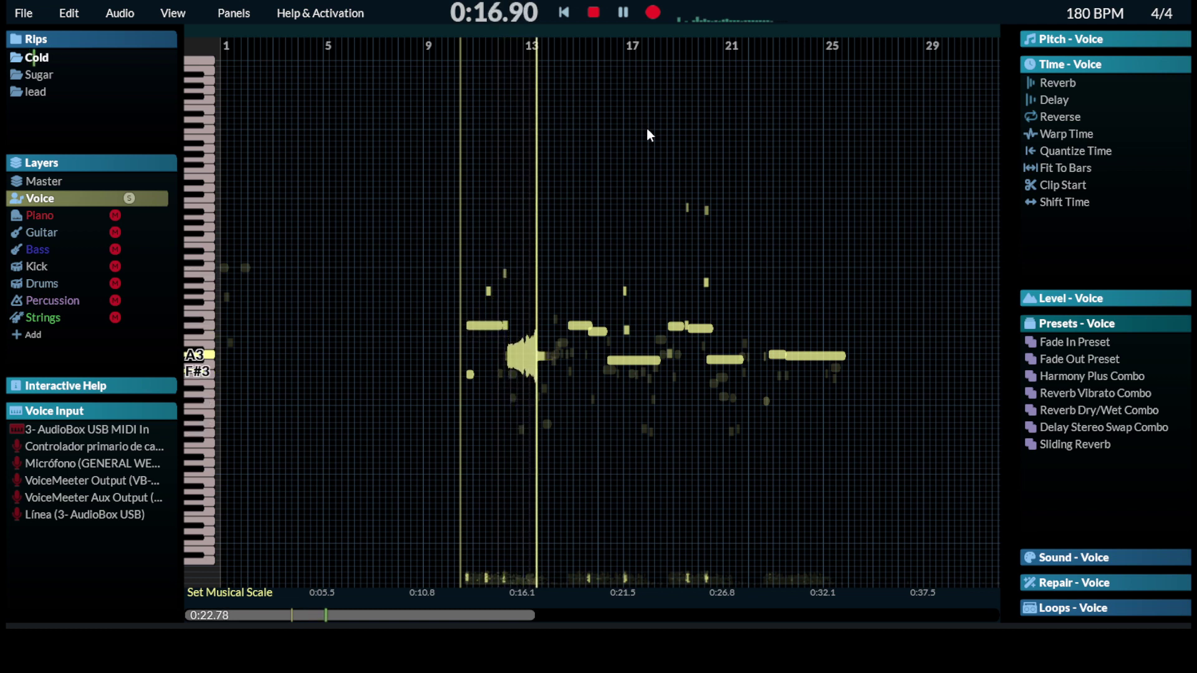
{"action": "key", "text": "space"}
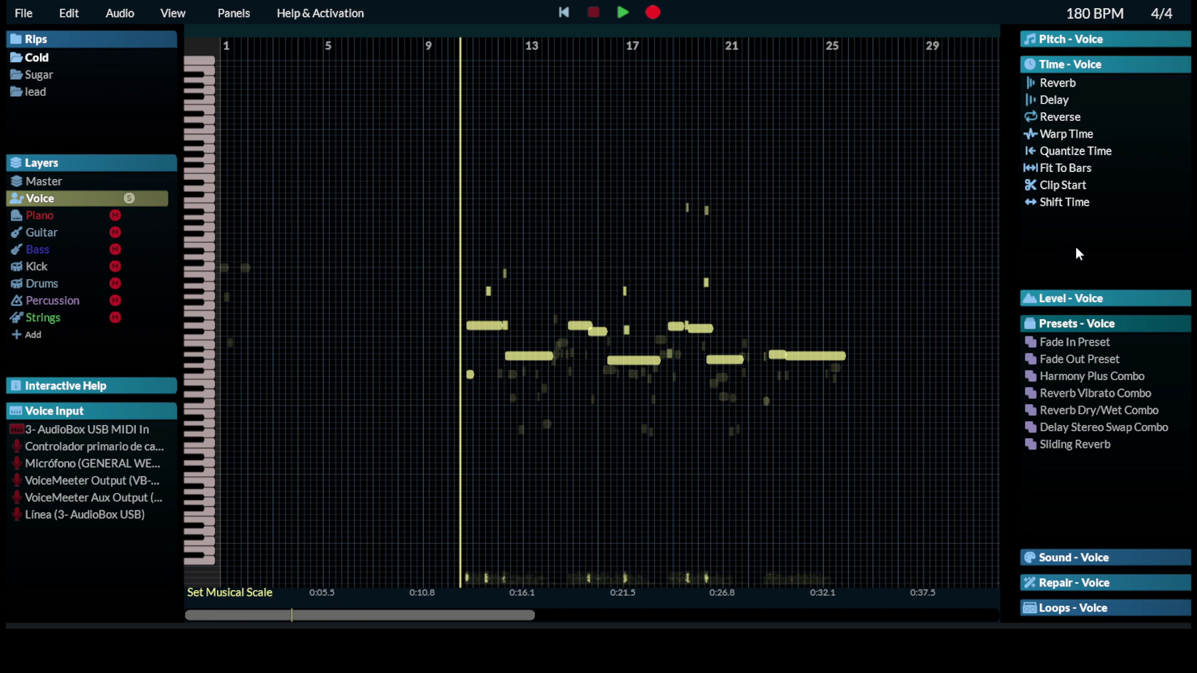
Expand Harmony Plus Combo and drop the Delay and Reverb time effects into it
{"action": "left_click", "coordinate": [1031, 378]}
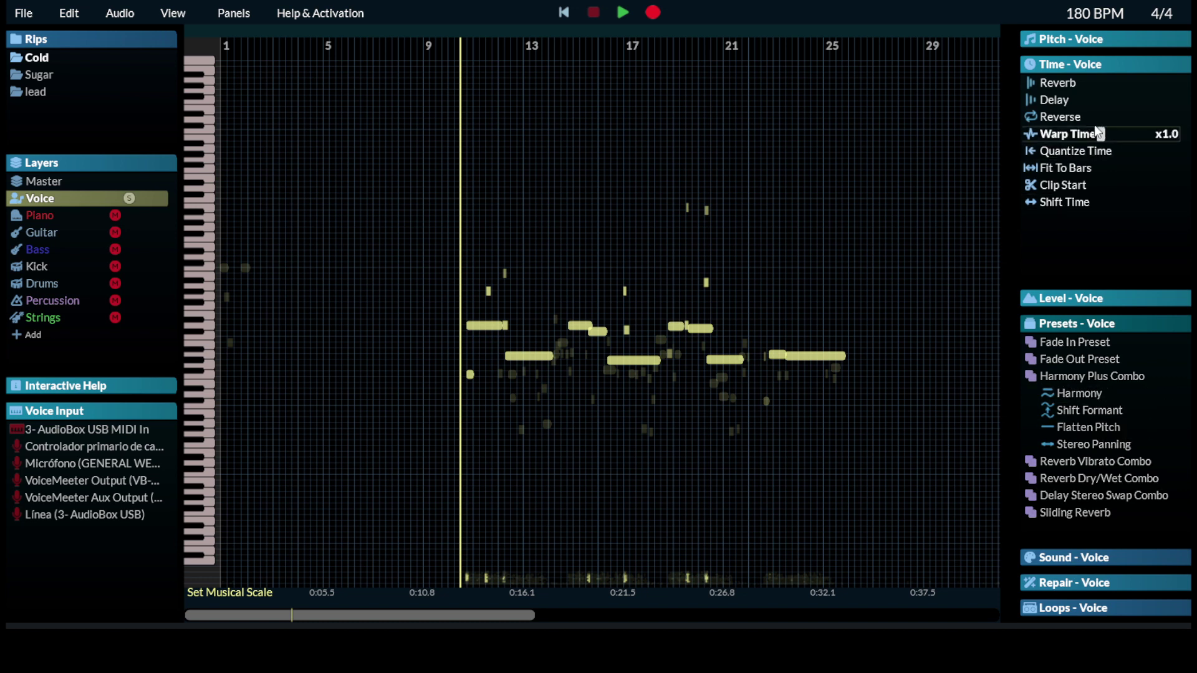
{"action": "left_click_drag", "start_coordinate": [1070, 106], "coordinate": [1075, 382]}
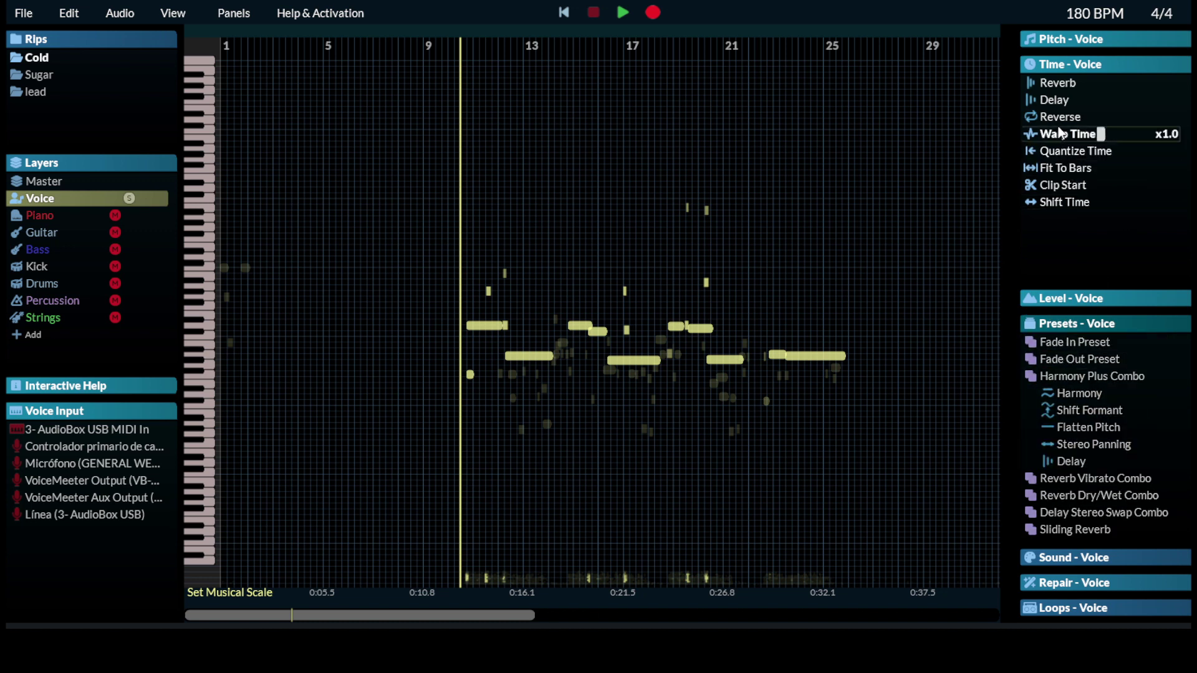
{"action": "left_click_drag", "start_coordinate": [1053, 85], "coordinate": [1039, 381]}
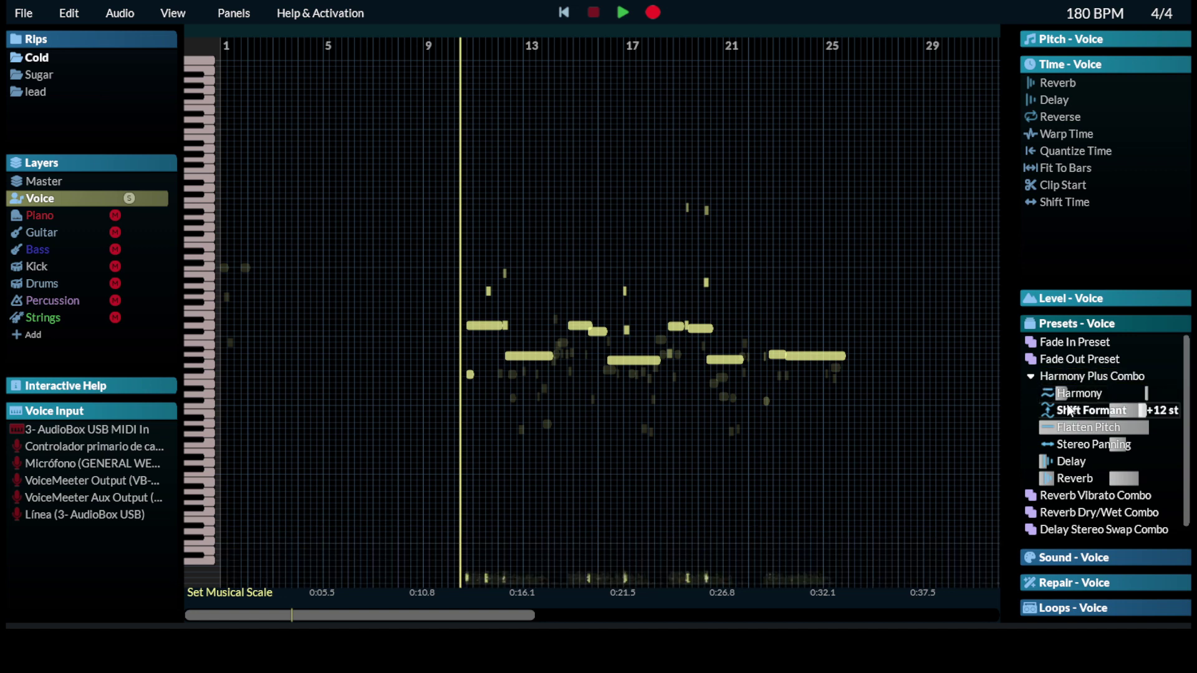
Draw an automation curve for Harmony Plus Combo across the Voice layer
{"action": "left_click", "coordinate": [1040, 376]}
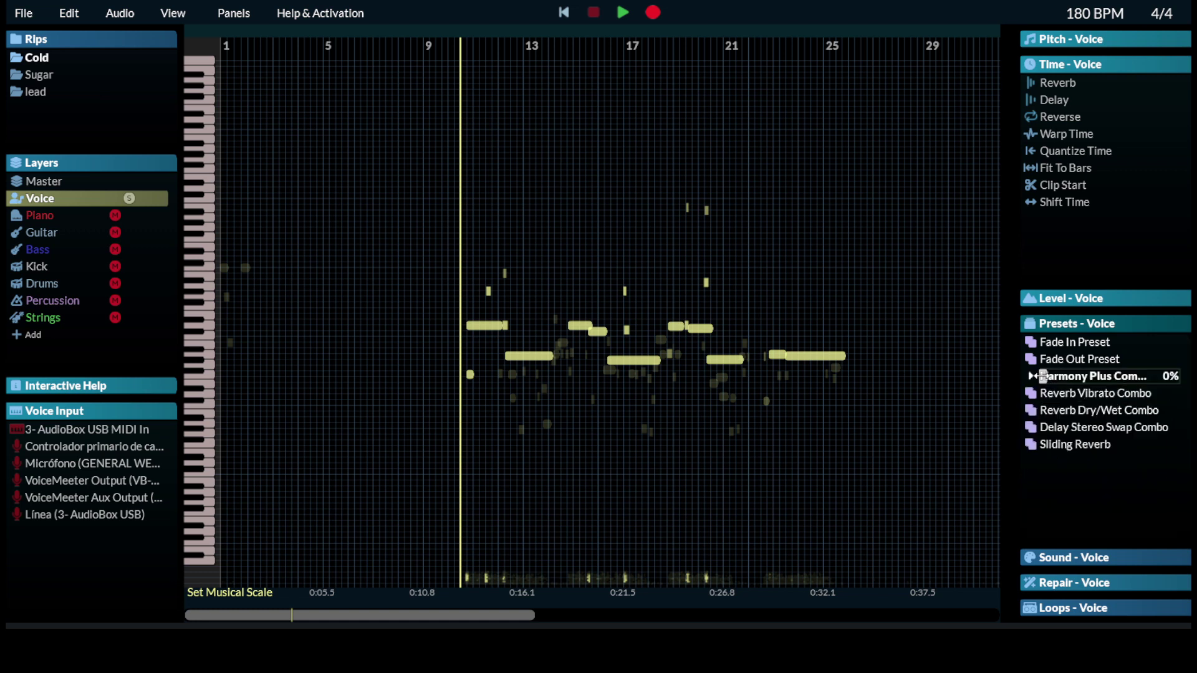
{"action": "left_click", "coordinate": [1042, 376]}
{"action": "left_click", "coordinate": [1042, 376]}
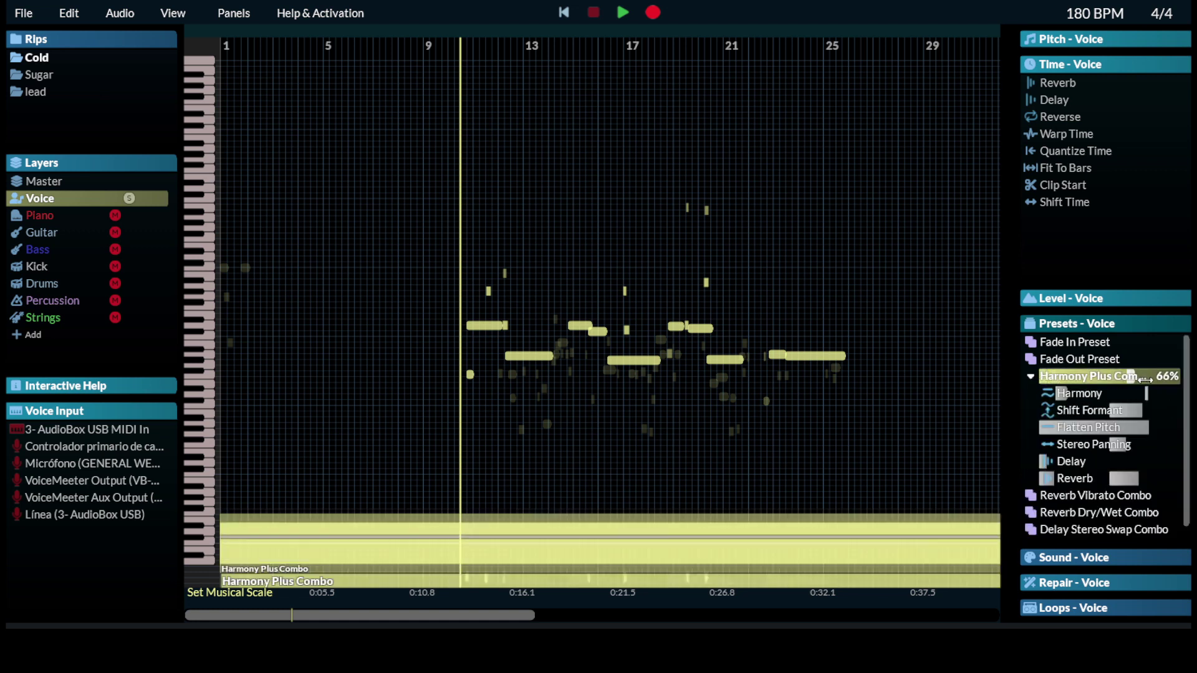
{"action": "mouse_move", "coordinate": [258, 559]}
{"action": "left_mouse_down"}
{"action": "mouse_move", "coordinate": [319, 566]}
{"action": "mouse_move", "coordinate": [584, 536]}
{"action": "mouse_move", "coordinate": [682, 591]}
{"action": "mouse_move", "coordinate": [760, 582]}
{"action": "mouse_move", "coordinate": [861, 530]}
{"action": "left_mouse_up"}
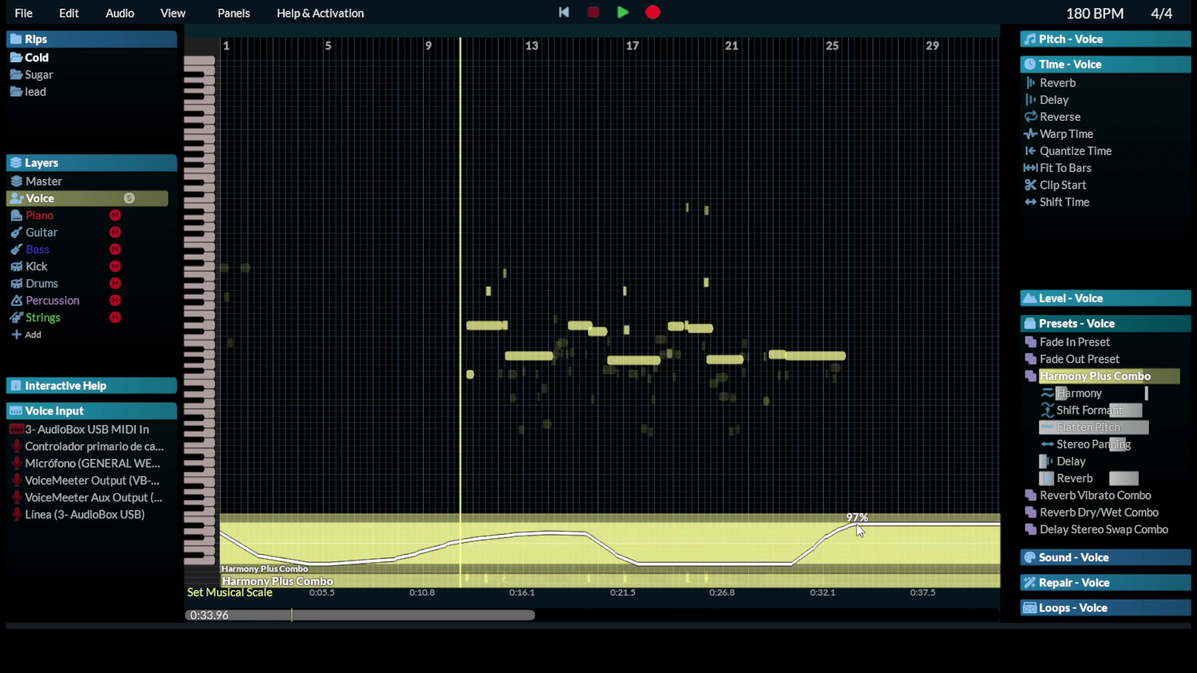
{"action": "left_click_drag", "start_coordinate": [859, 530], "coordinate": [860, 530]}
{"action": "left_click", "coordinate": [1030, 376]}
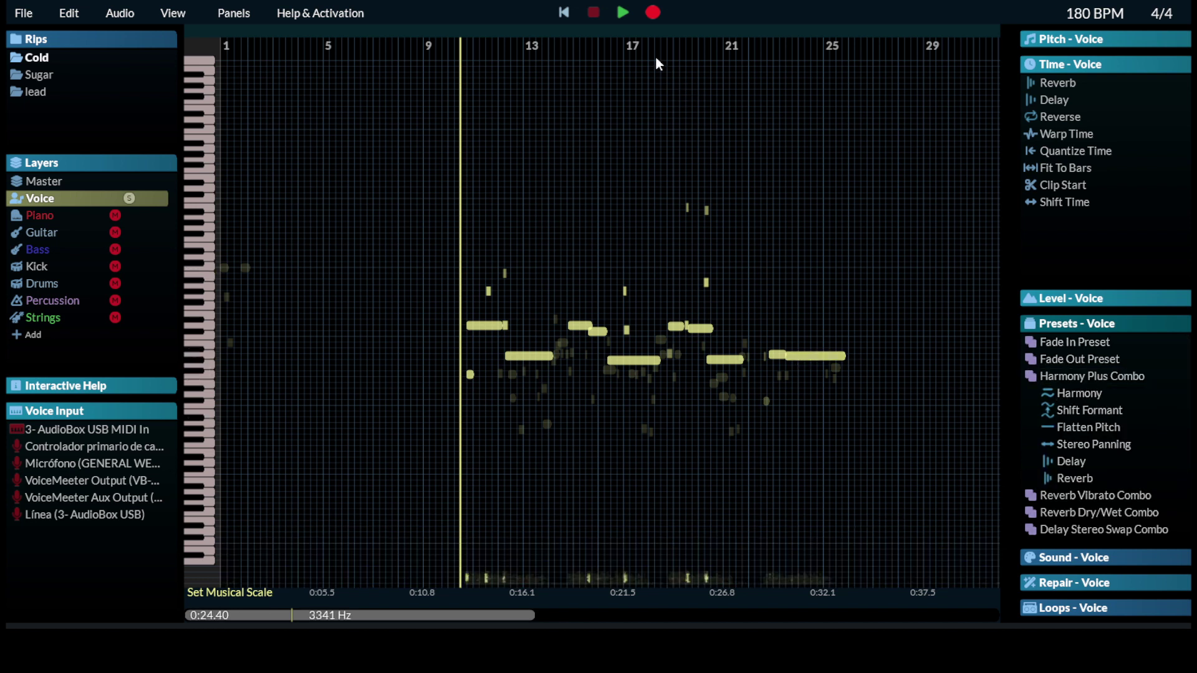
During playback, raise Harmony Plus Combo strength to 73% and lengthen the reverb to about 0.26 s
{"action": "mouse_move", "coordinate": [1072, 396]}
{"action": "left_click", "coordinate": [622, 14]}
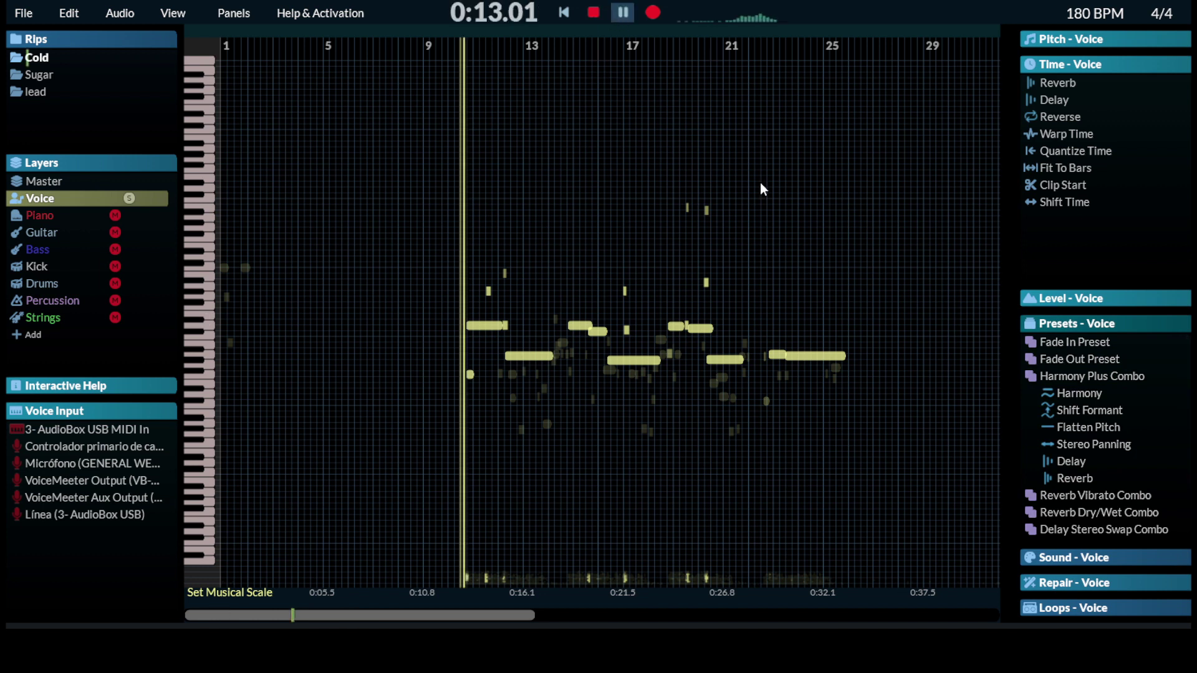
{"action": "mouse_move", "coordinate": [1040, 377]}
{"action": "left_click_drag", "start_coordinate": [1040, 377], "coordinate": [1103, 381]}
{"action": "left_click_drag", "start_coordinate": [1053, 461], "coordinate": [1111, 479]}
{"action": "left_click_drag", "start_coordinate": [1111, 462], "coordinate": [1121, 464]}
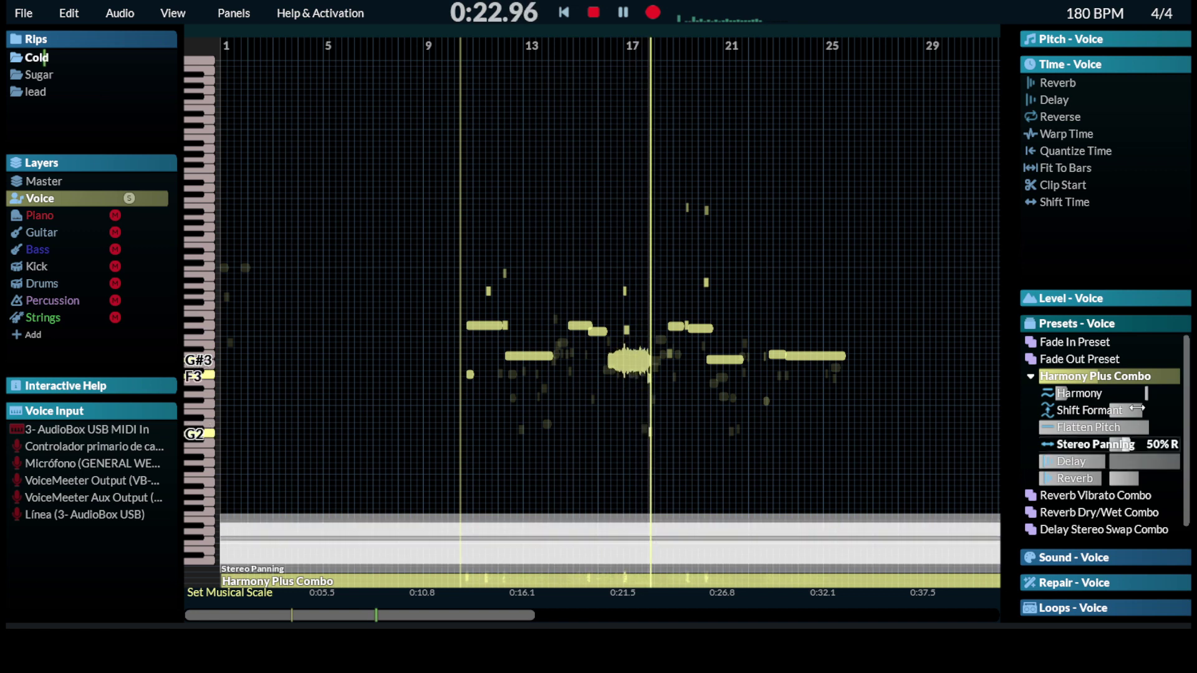
{"action": "left_click_drag", "start_coordinate": [1097, 377], "coordinate": [1063, 377]}
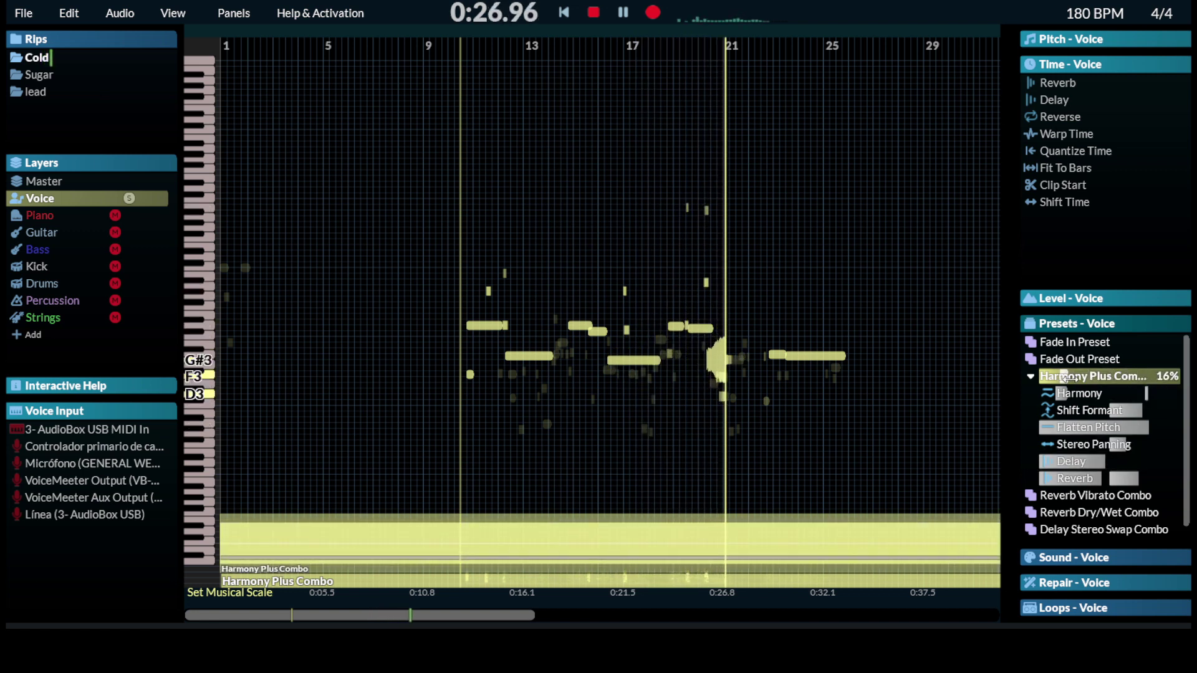
Set the harmony an octave up, turn the delay down, and settle strength at 19%
{"action": "left_click", "coordinate": [1095, 393]}
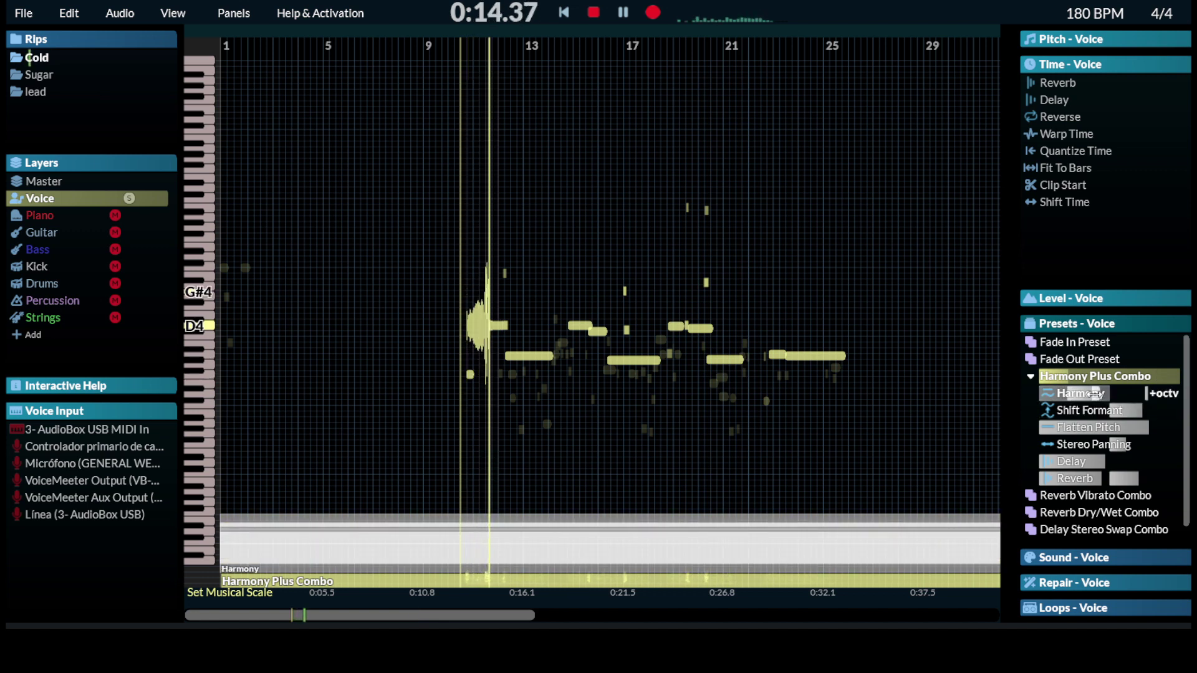
{"action": "left_click", "coordinate": [1105, 462]}
{"action": "left_click_drag", "start_coordinate": [1105, 465], "coordinate": [1139, 461]}
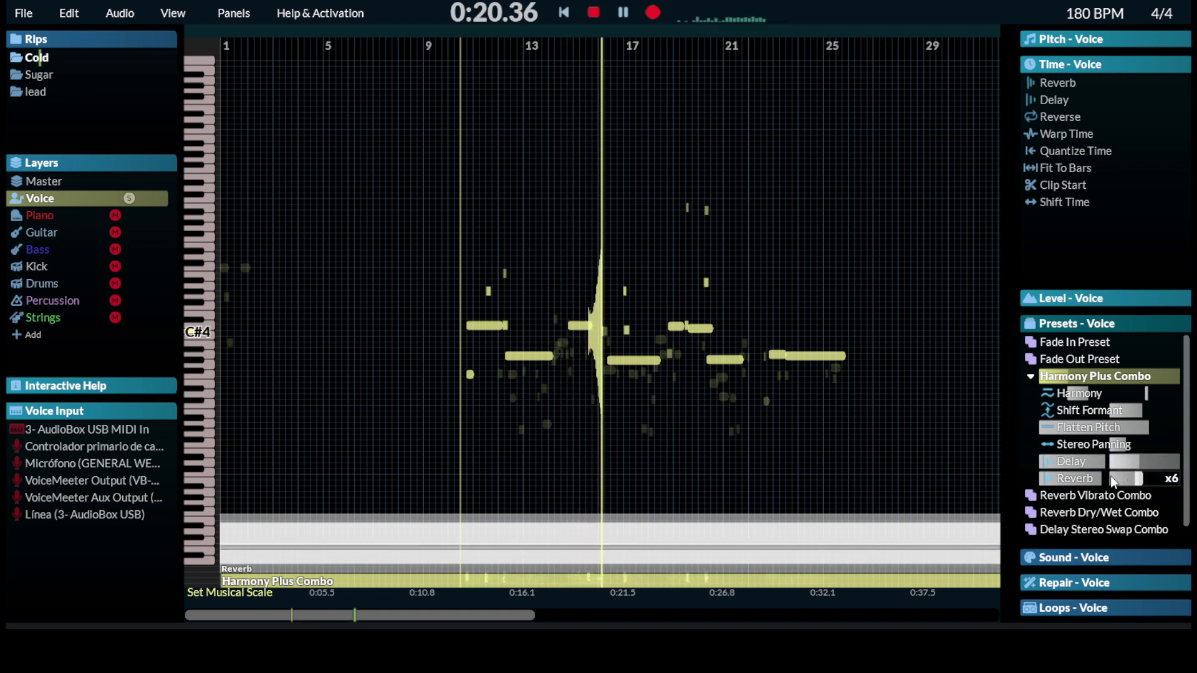
{"action": "left_click", "coordinate": [1068, 378]}
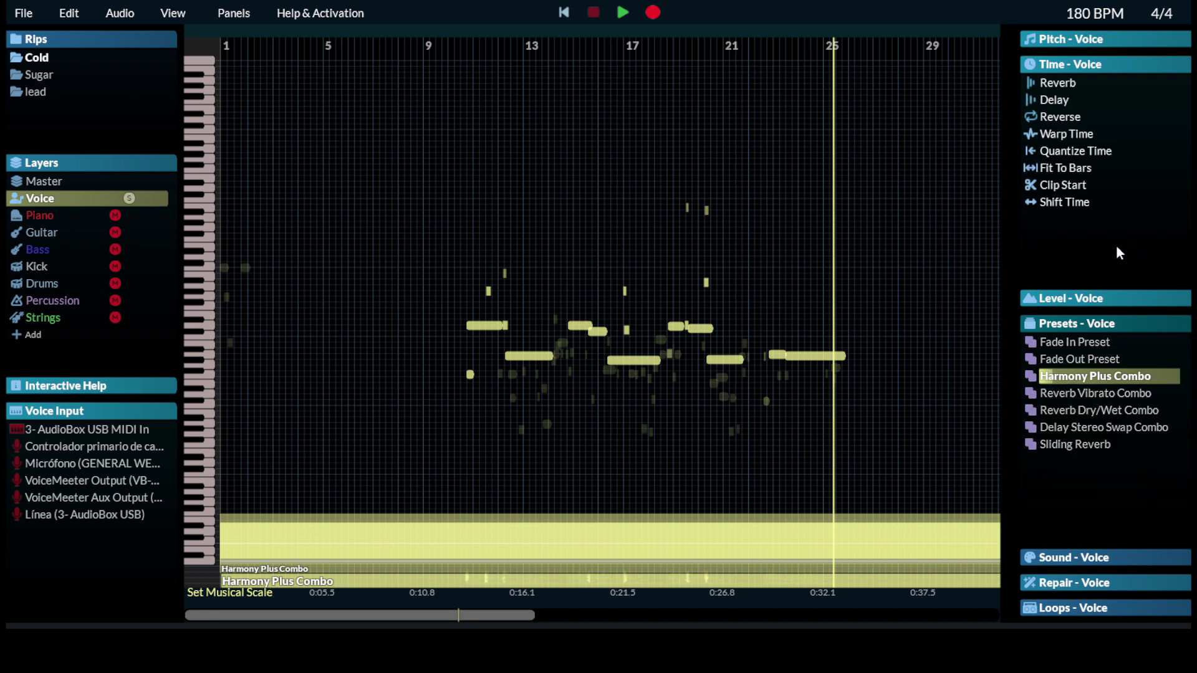
Create a Reverse, Shift Time Combo (Shift Time +0.25 bt) and zoom into the voice notes from bar 7
{"action": "mouse_move", "coordinate": [1114, 205]}
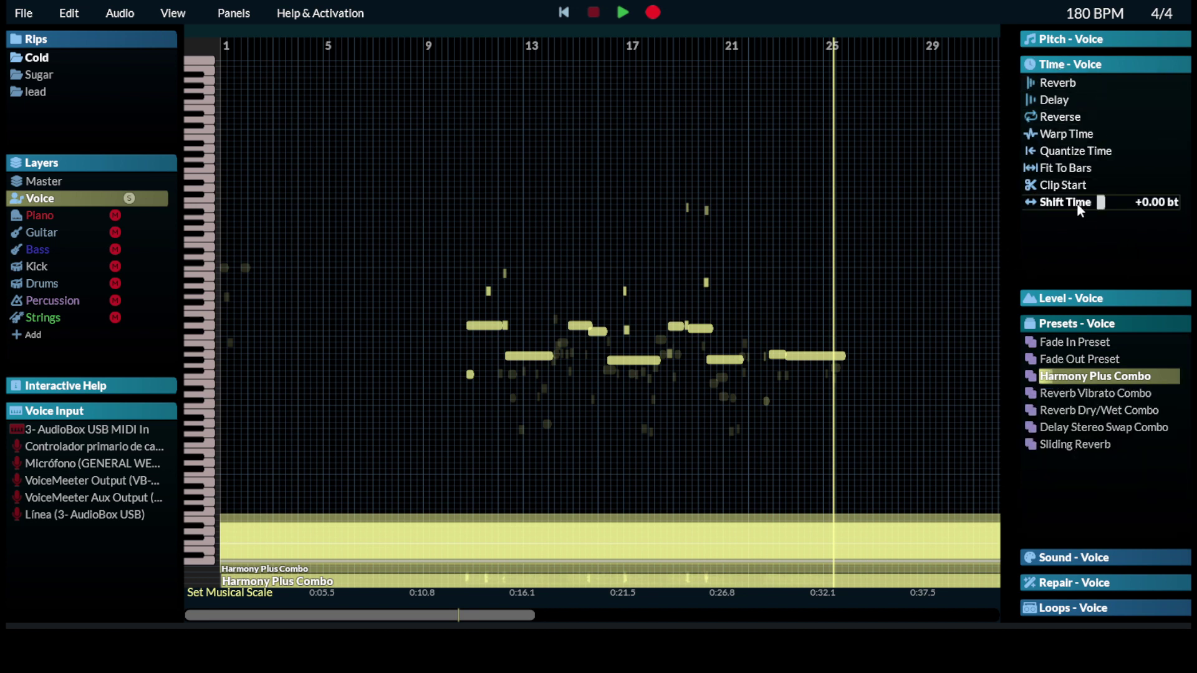
{"action": "left_click_drag", "start_coordinate": [1081, 206], "coordinate": [1060, 118]}
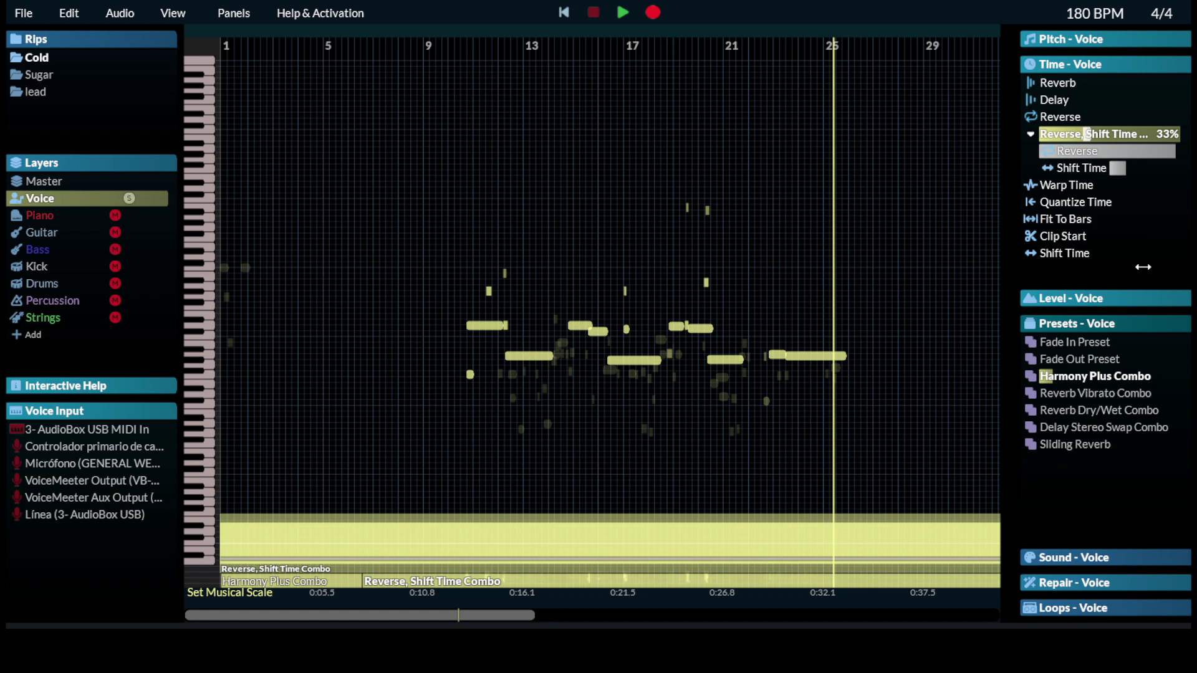
{"action": "left_click", "coordinate": [380, 342]}
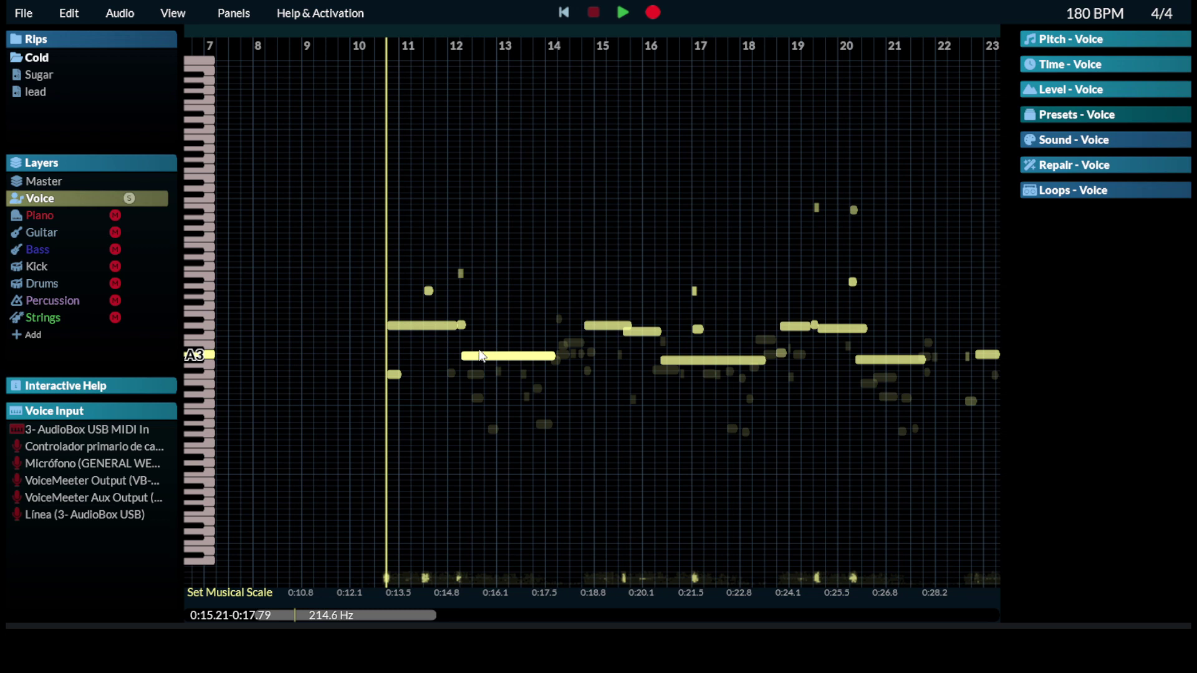
Record a new voice note and select it
{"action": "left_click", "coordinate": [621, 17]}
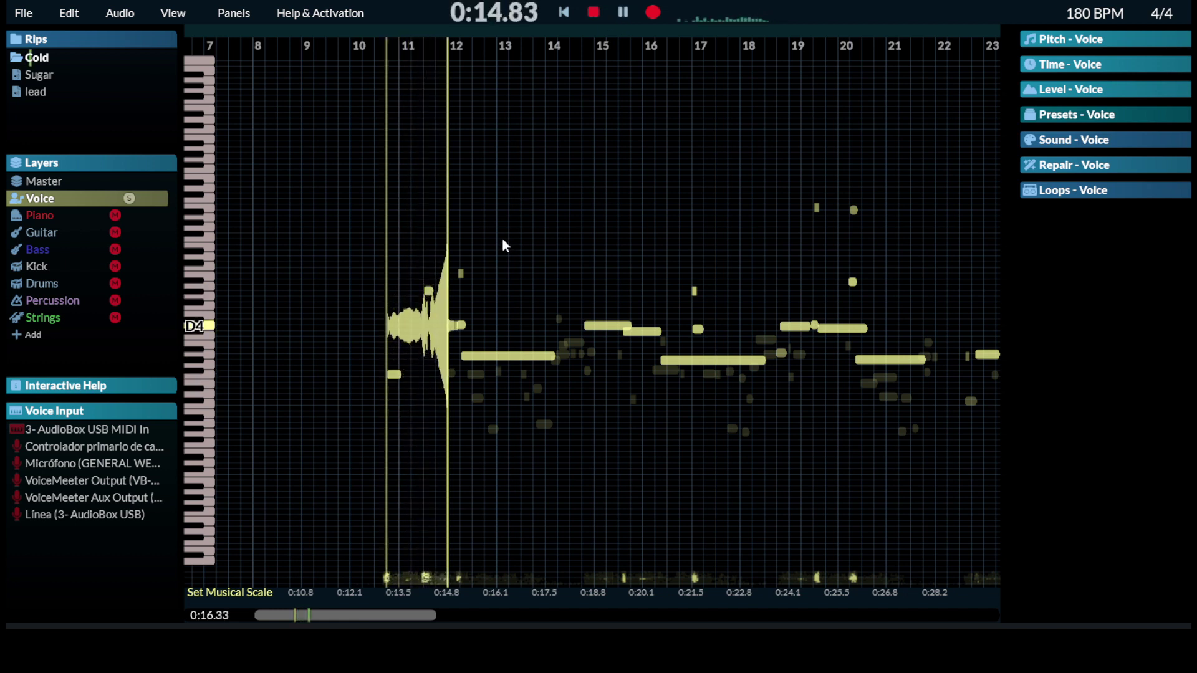
{"action": "left_click", "coordinate": [597, 13]}
{"action": "left_click", "coordinate": [485, 355]}
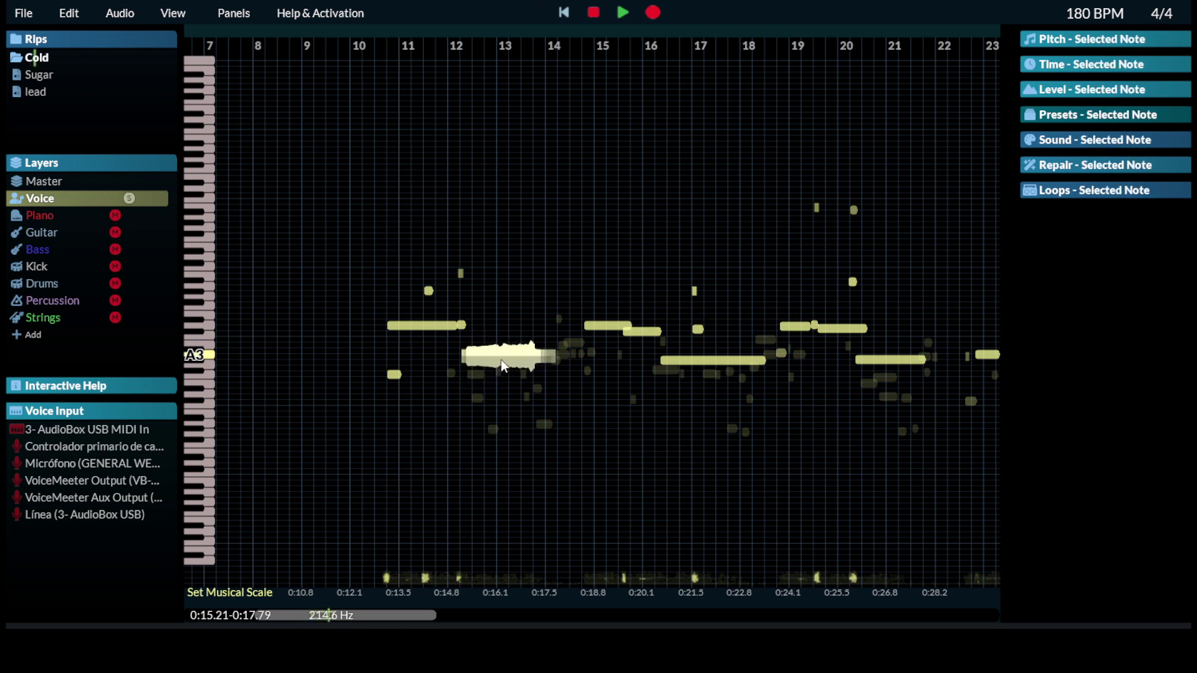
Combine Delay with Reverse on the selected note and raise the combo to about 41%
{"action": "left_click", "coordinate": [1085, 64]}
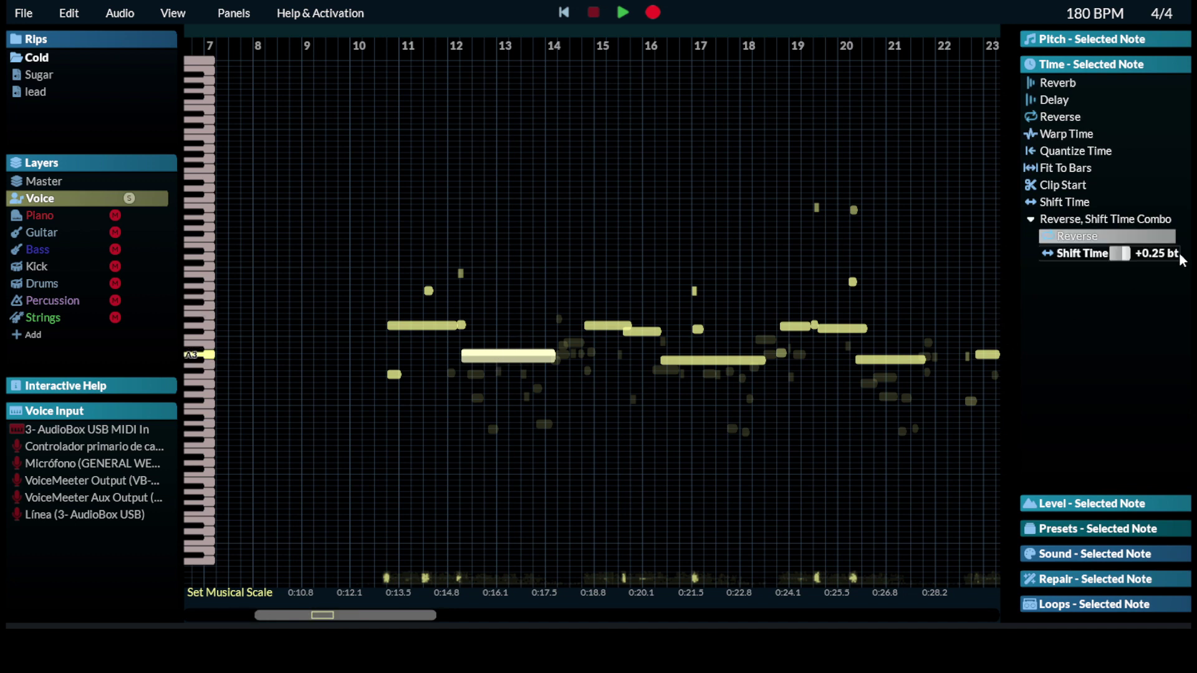
{"action": "left_click_drag", "start_coordinate": [1066, 112], "coordinate": [1067, 122]}
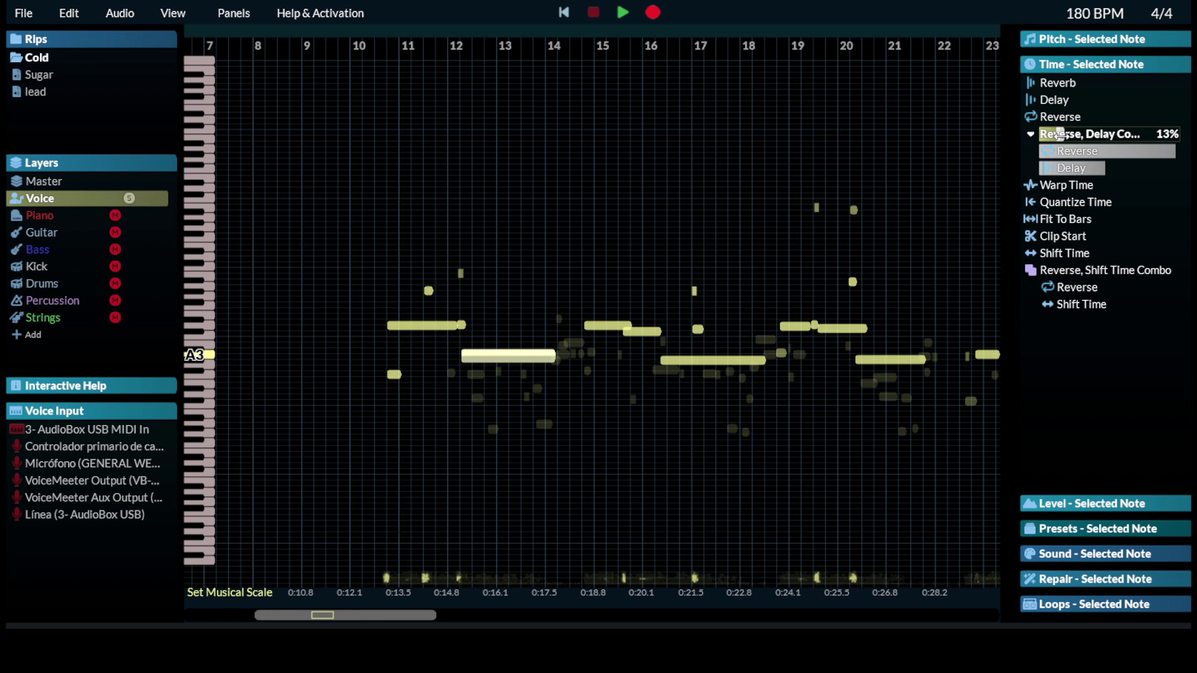
{"action": "left_click_drag", "start_coordinate": [1070, 135], "coordinate": [1075, 147]}
Play back the reversed, delayed A3 note, then deselect it
{"action": "left_click", "coordinate": [387, 173]}
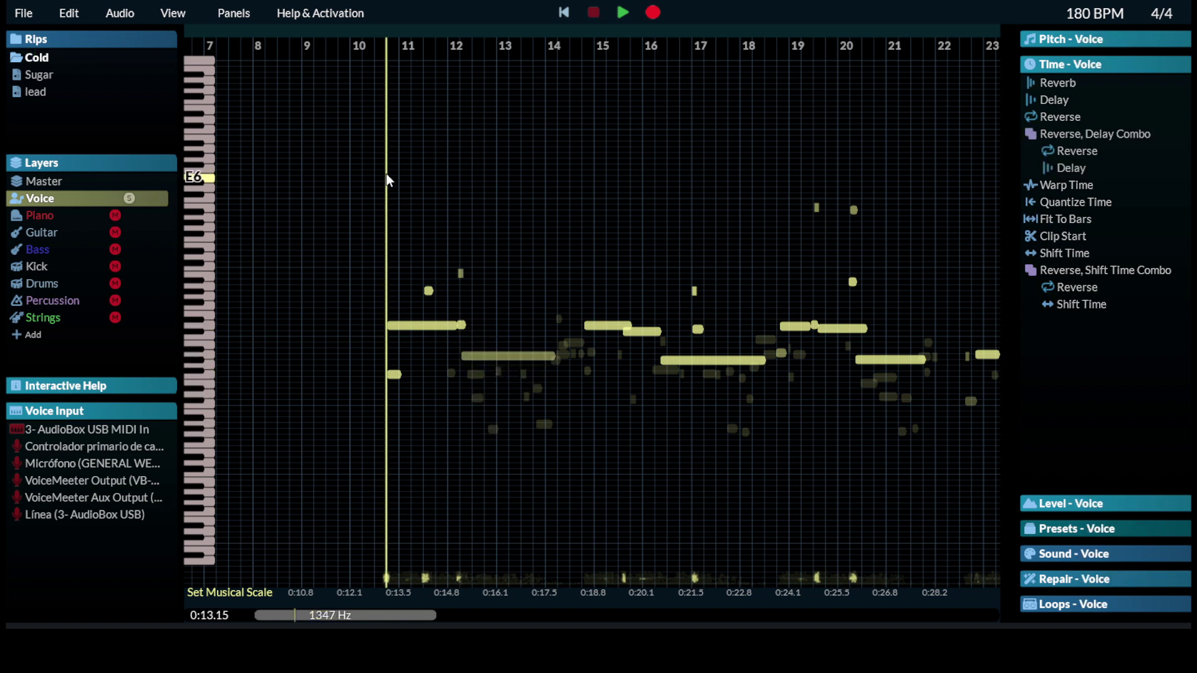
{"action": "left_click", "coordinate": [623, 13]}
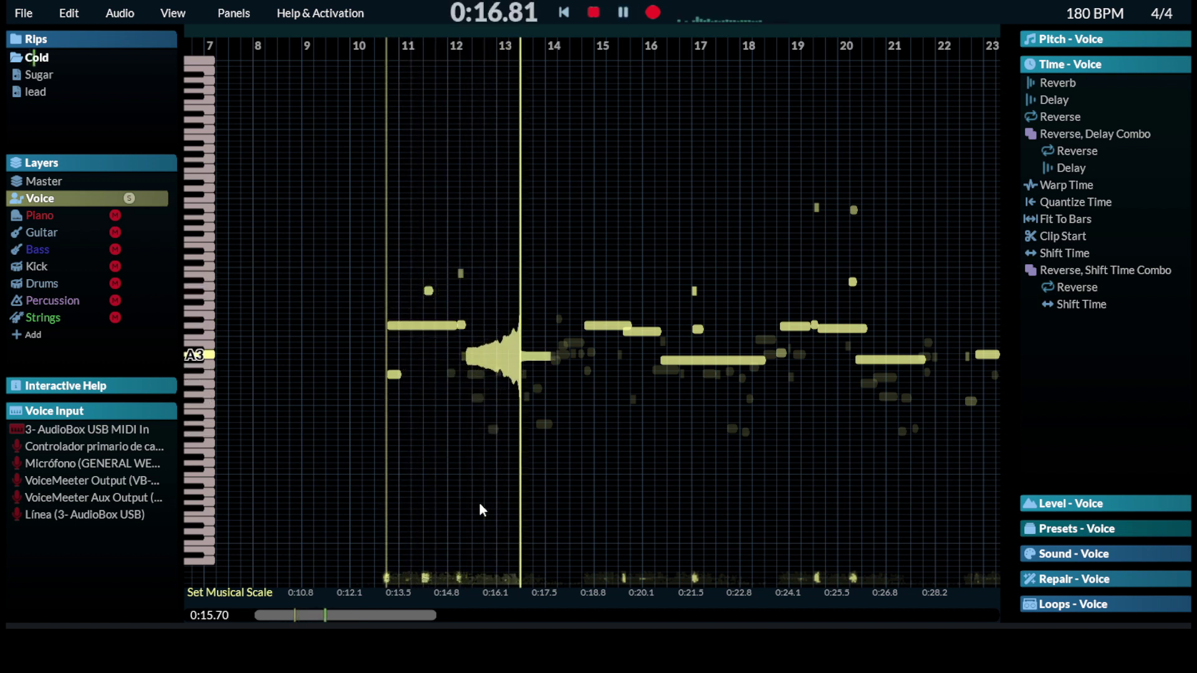
{"action": "left_click", "coordinate": [498, 356]}
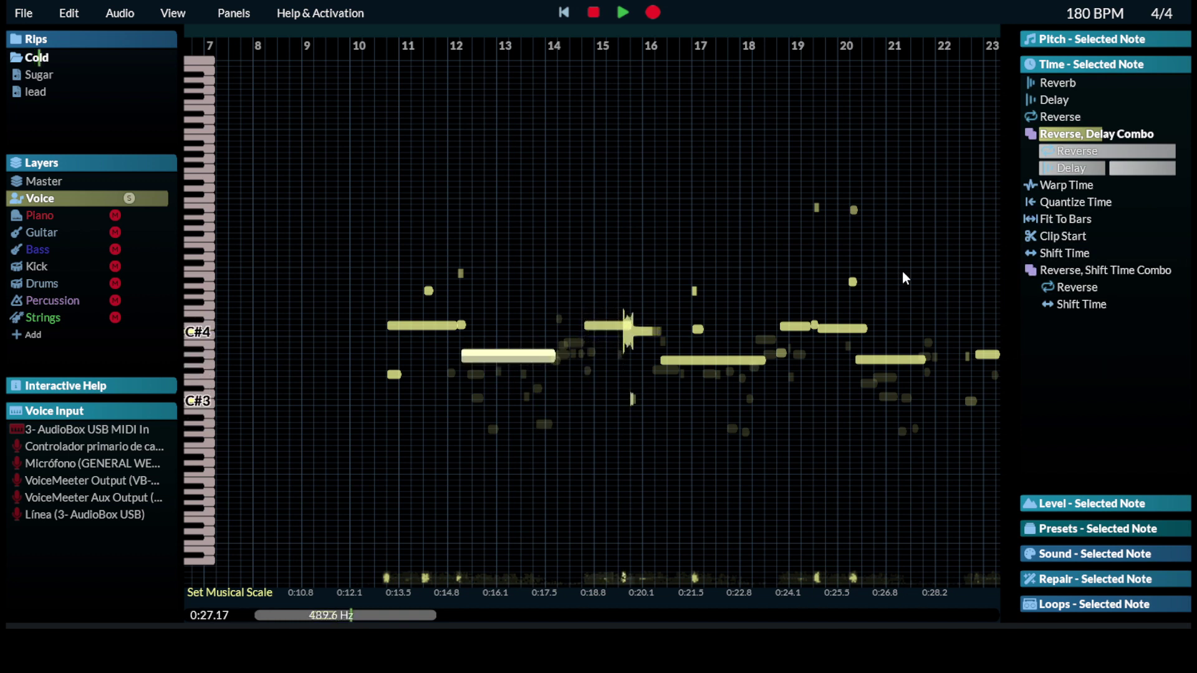
{"action": "left_click", "coordinate": [362, 81]}
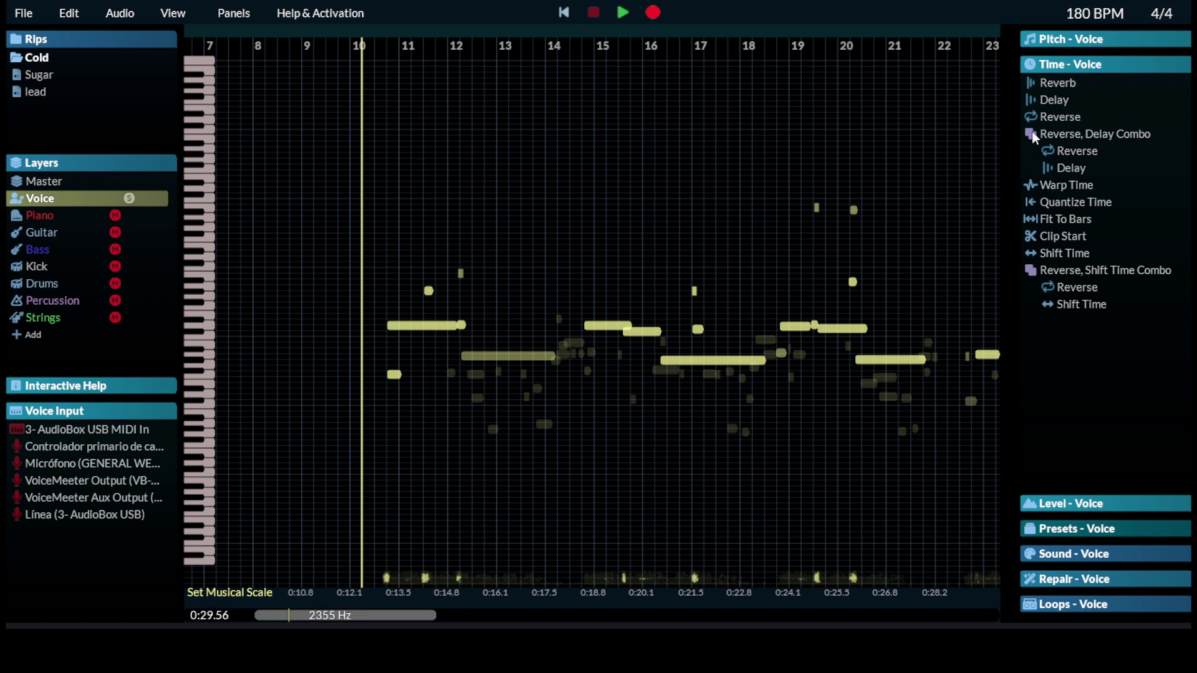
During playback, compare plain Reverse, then apply the Reverse, Delay Combo to the whole Voice layer
{"action": "left_click", "coordinate": [623, 13]}
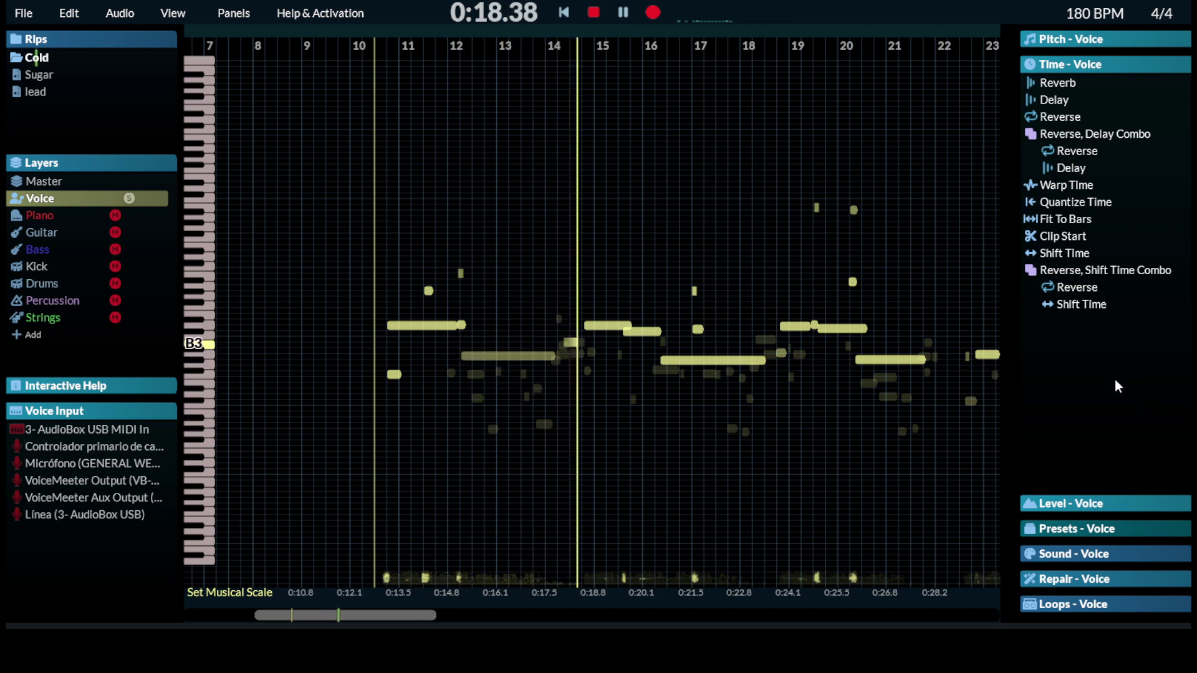
{"action": "left_click", "coordinate": [1094, 133]}
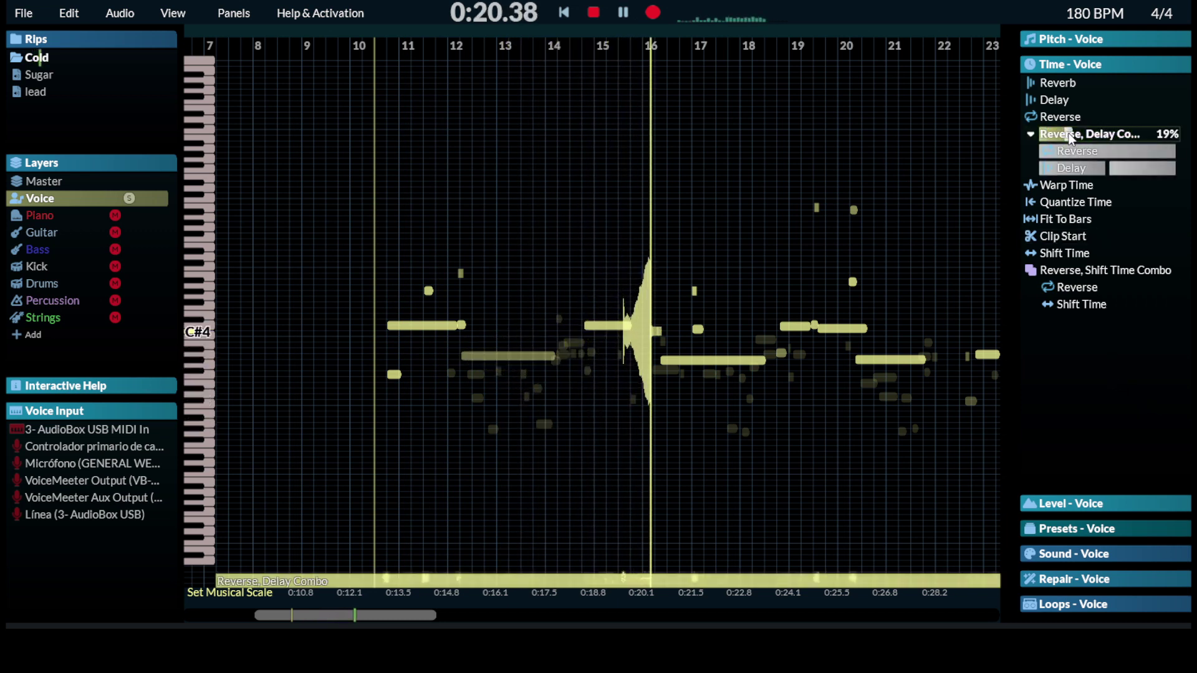
{"action": "left_click", "coordinate": [1049, 116]}
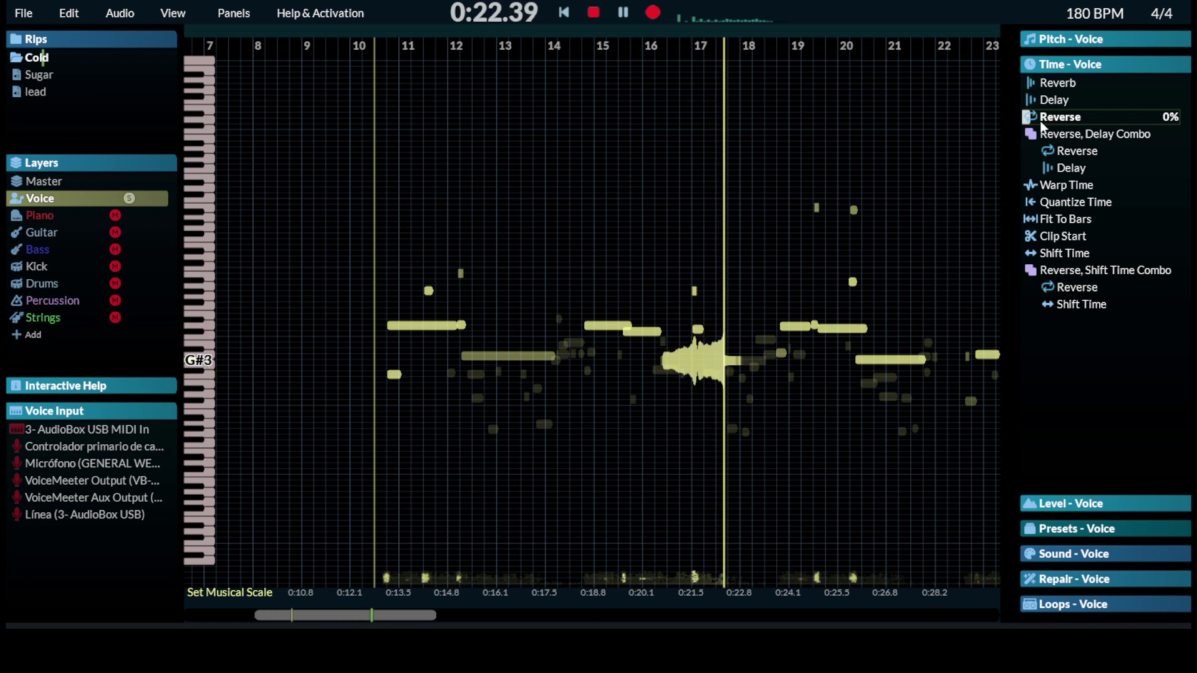
{"action": "key", "text": "space"}
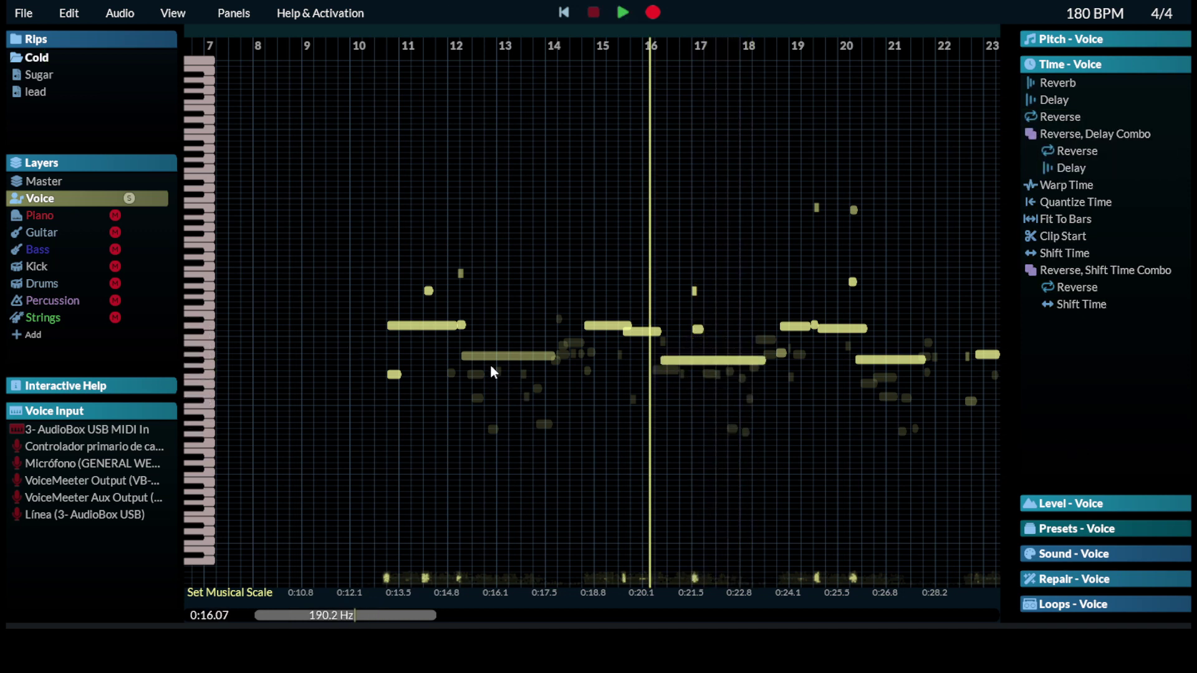
{"action": "left_click", "coordinate": [515, 359]}
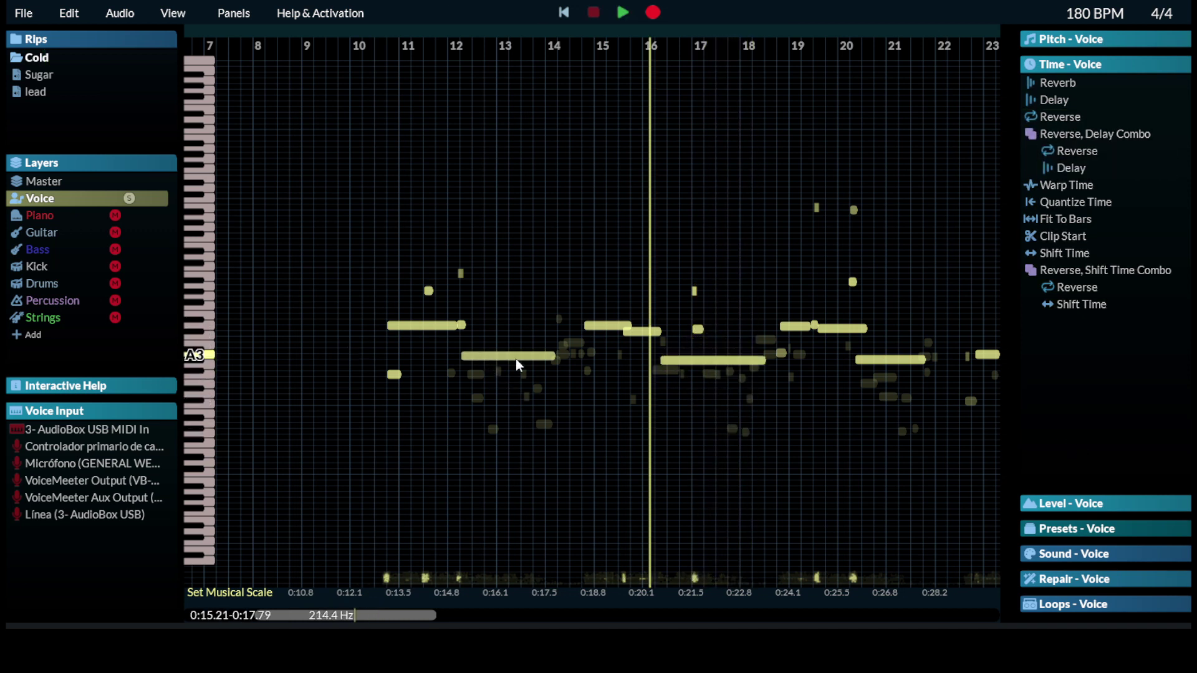
{"action": "left_click", "coordinate": [448, 469]}
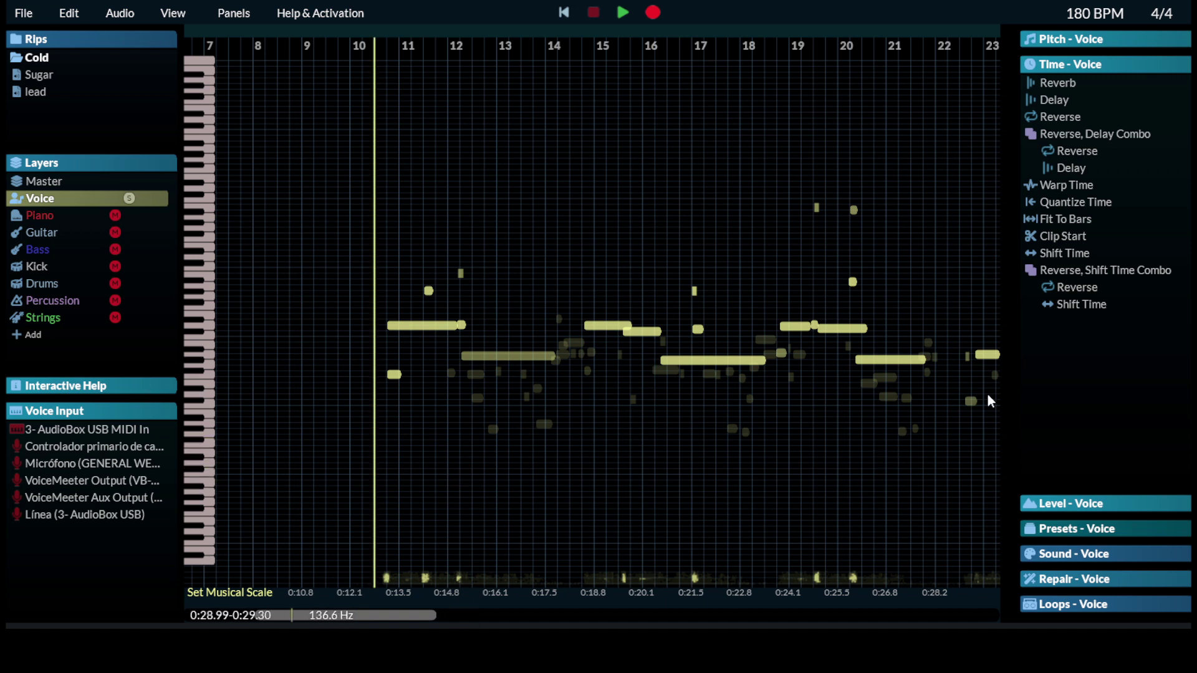
{"action": "left_click", "coordinate": [1079, 138]}
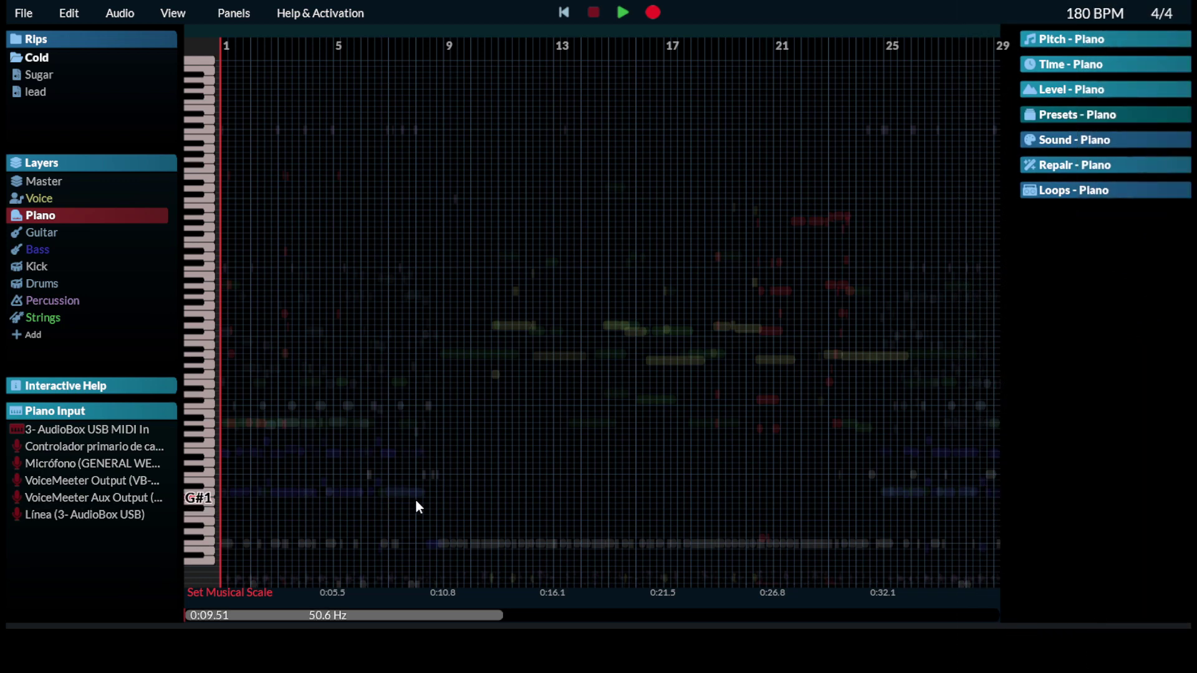
Start playback with the Guitar layer muted and the Bass volume raised slightly
{"action": "mouse_move", "coordinate": [67, 216]}
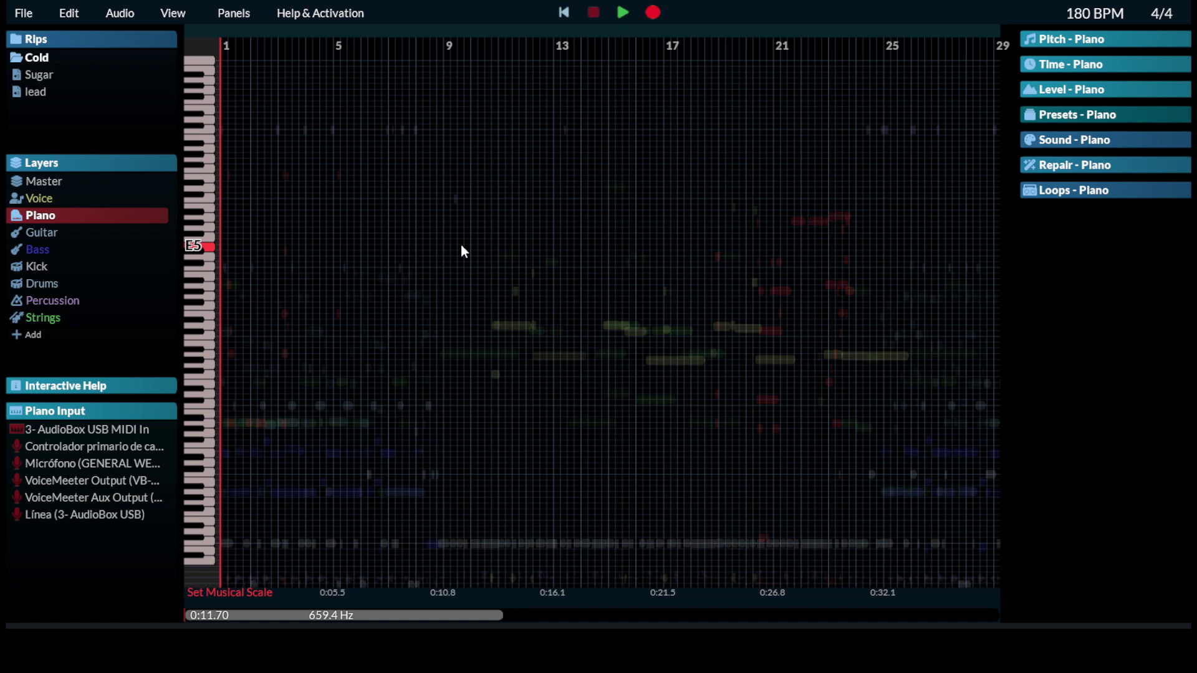
{"action": "left_click", "coordinate": [619, 10]}
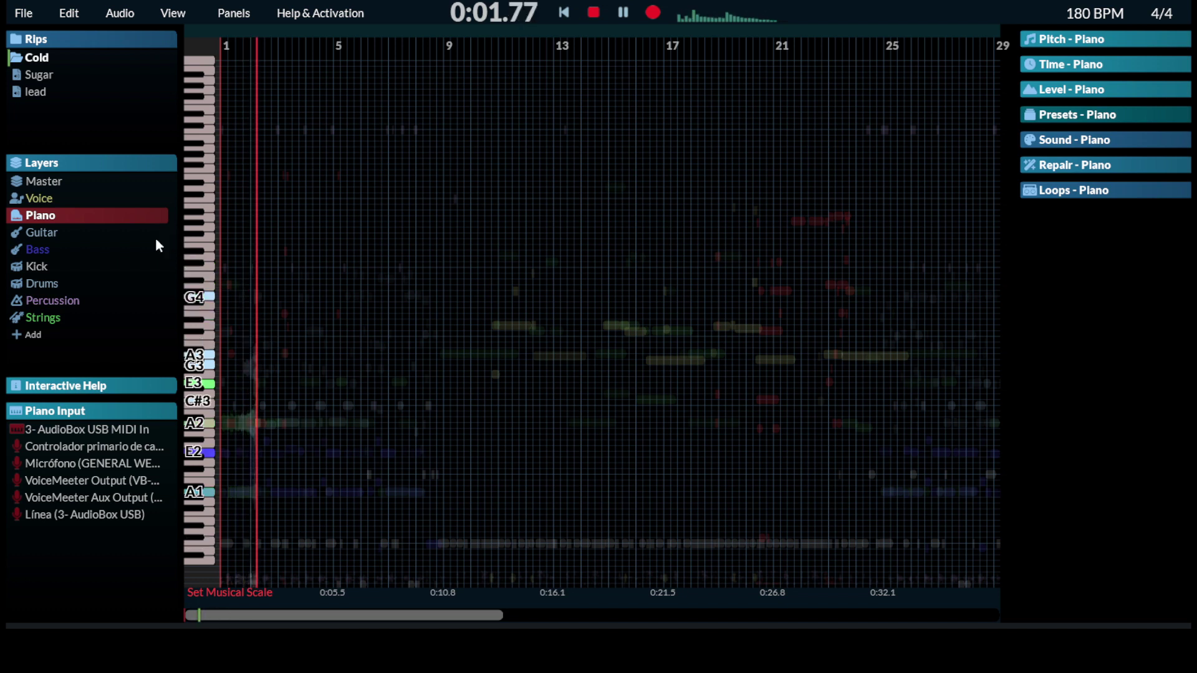
{"action": "left_click", "coordinate": [115, 232]}
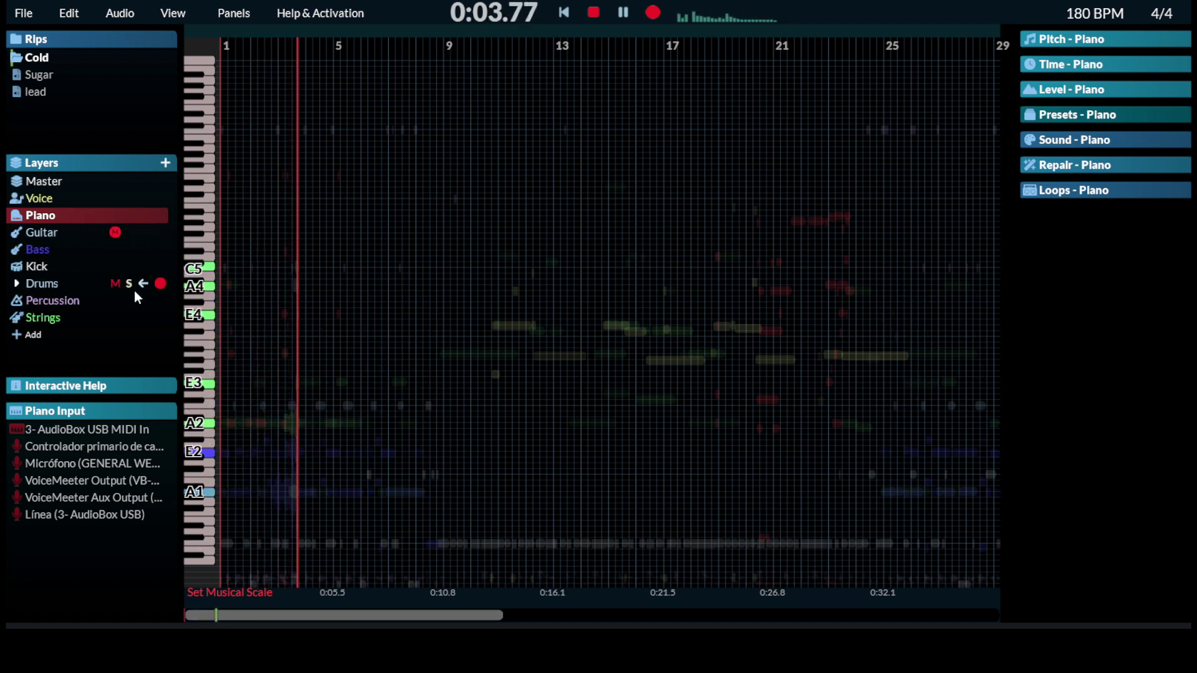
{"action": "left_click", "coordinate": [112, 252]}
{"action": "left_click", "coordinate": [113, 249]}
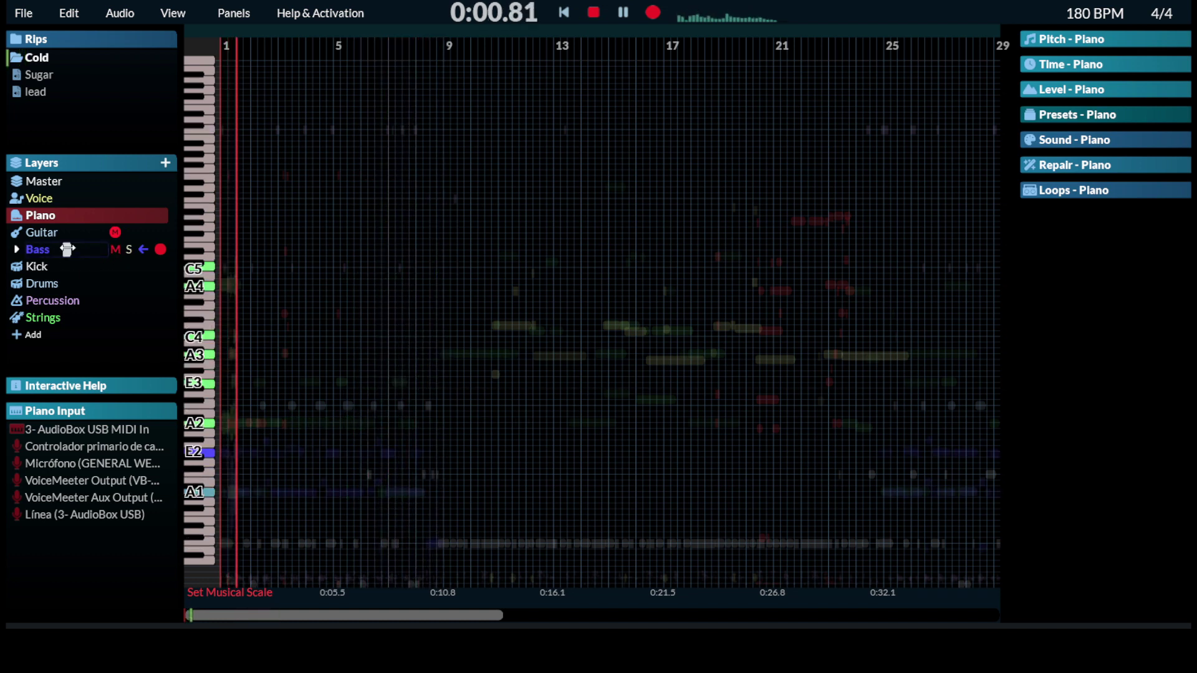
{"action": "left_click_drag", "start_coordinate": [71, 250], "coordinate": [64, 250]}
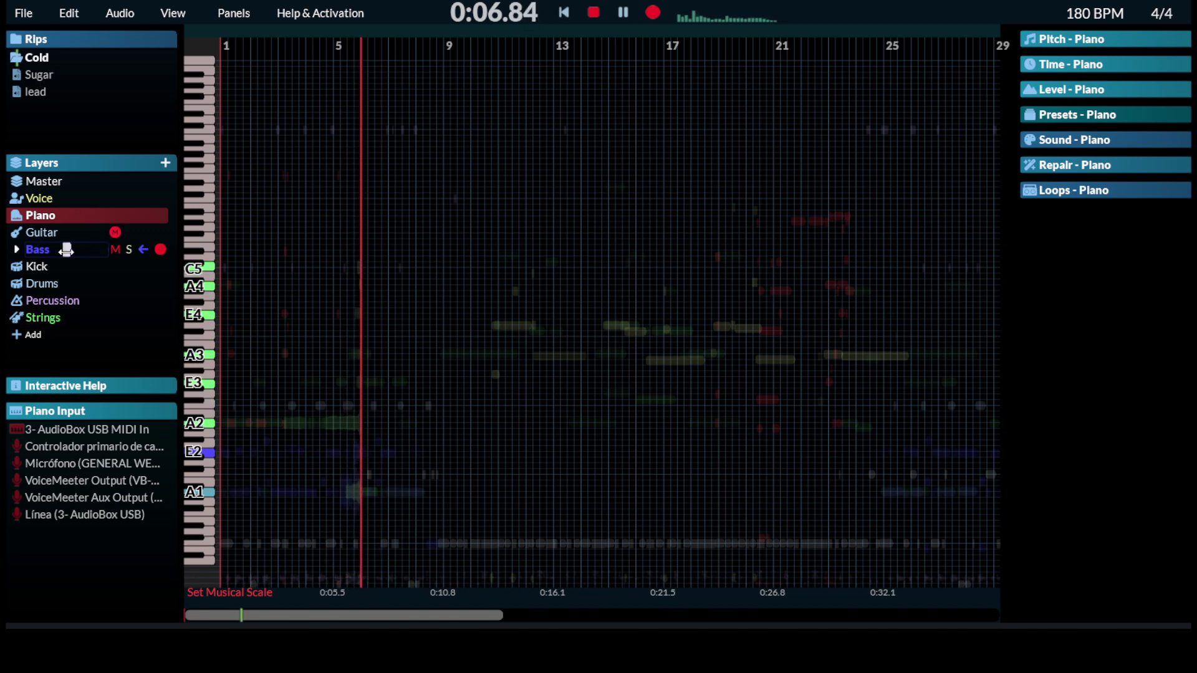
Toggle the Guitar and Strings mutes, lower the Strings volume, then stop playback
{"action": "left_click", "coordinate": [114, 234]}
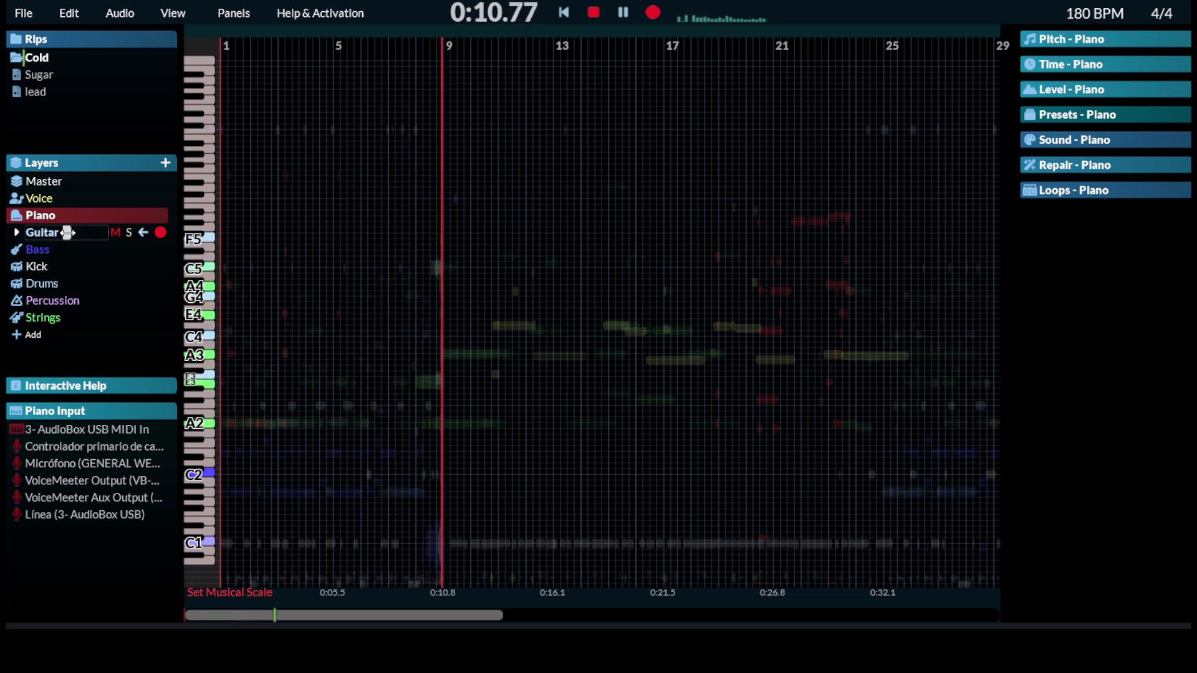
{"action": "left_click", "coordinate": [115, 318]}
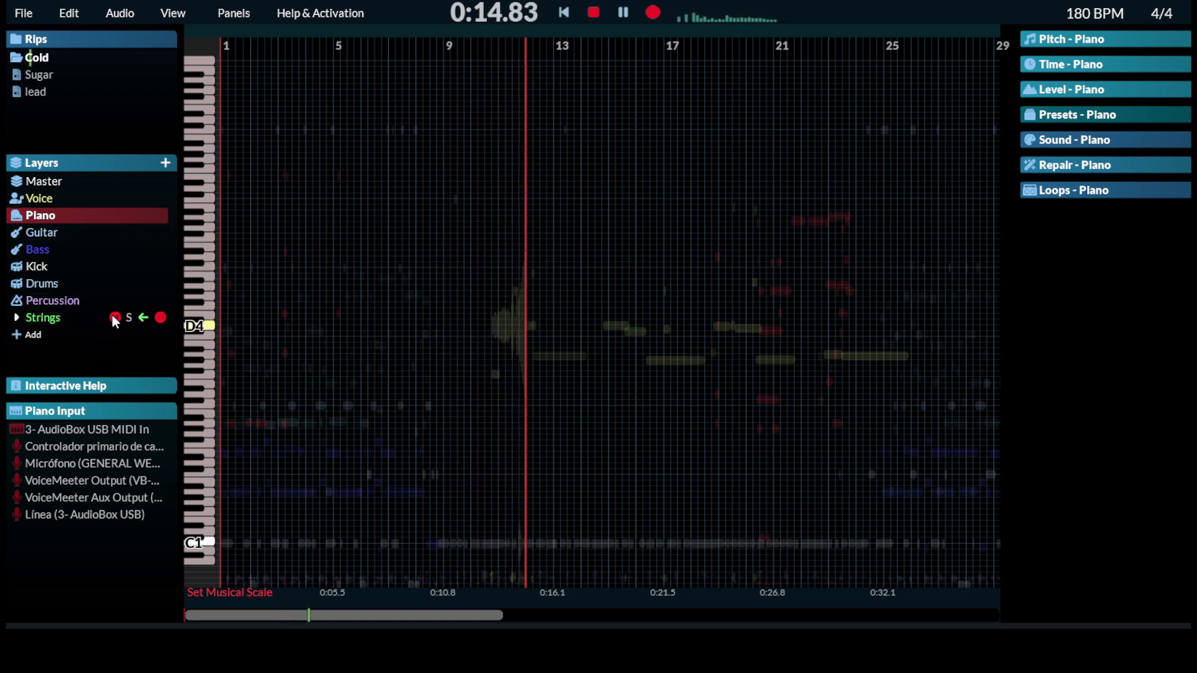
{"action": "mouse_move", "coordinate": [67, 319]}
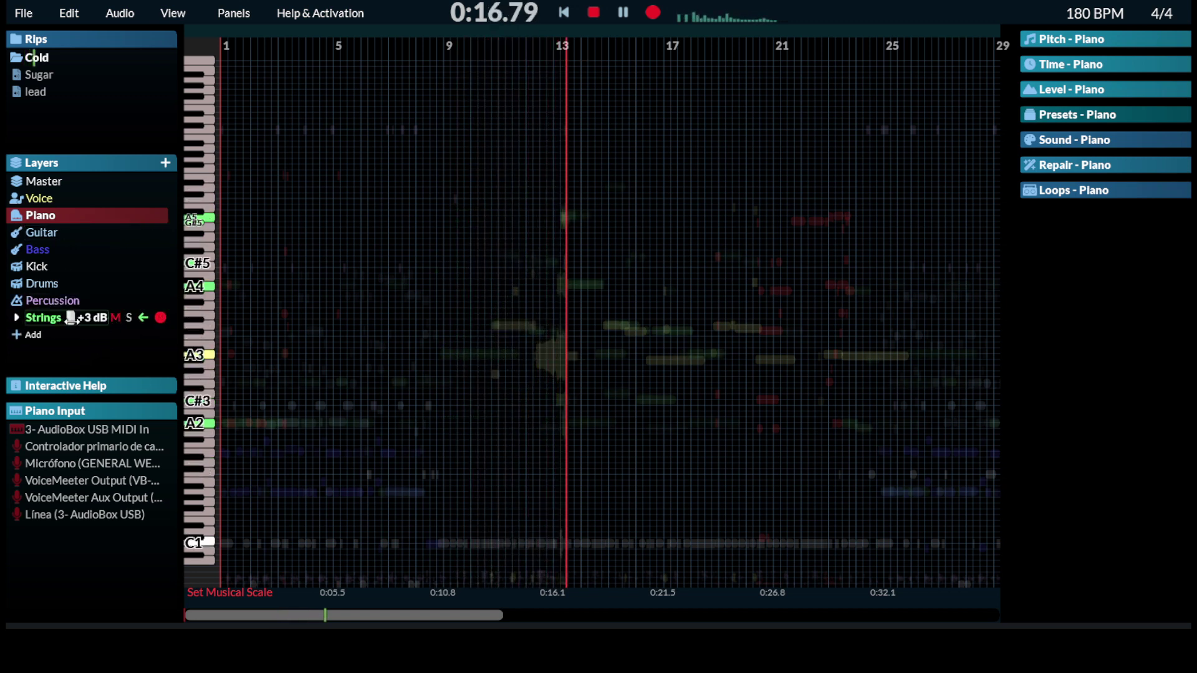
{"action": "left_click_drag", "start_coordinate": [67, 318], "coordinate": [60, 319]}
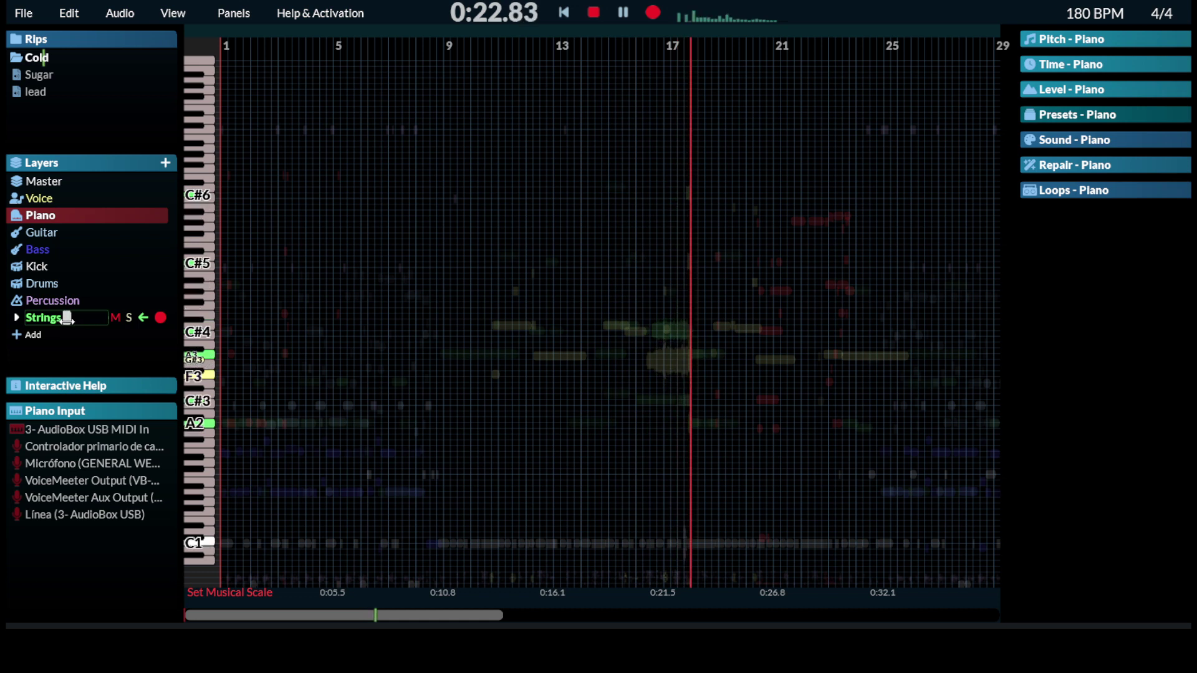
{"action": "key", "text": "space"}
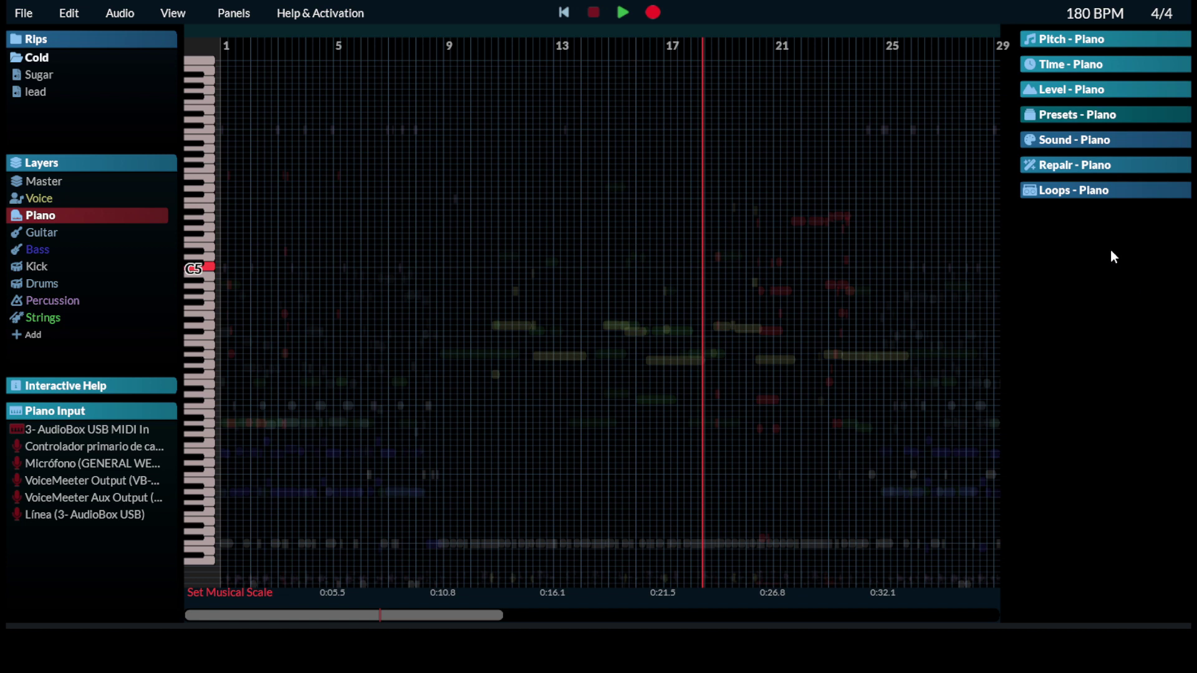
Briefly show and hide the Piano loop effects, then rewind the playhead to the song start
{"action": "left_click", "coordinate": [1072, 191]}
{"action": "left_click", "coordinate": [1067, 195]}
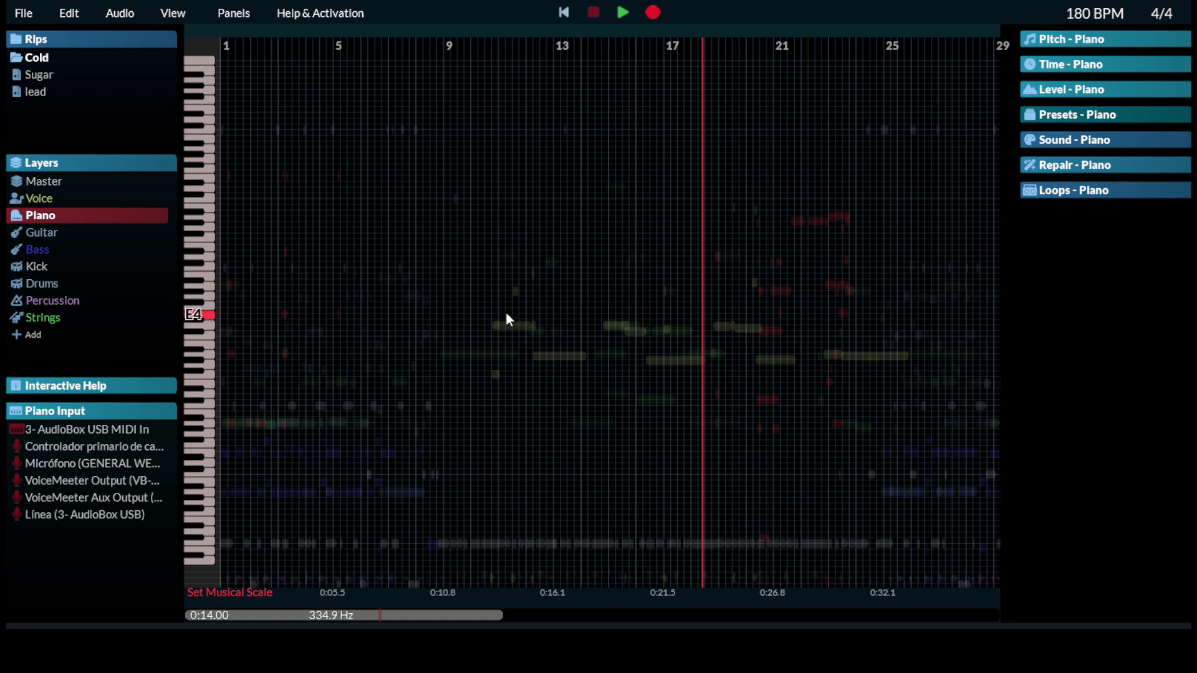
{"action": "left_click", "coordinate": [563, 13]}
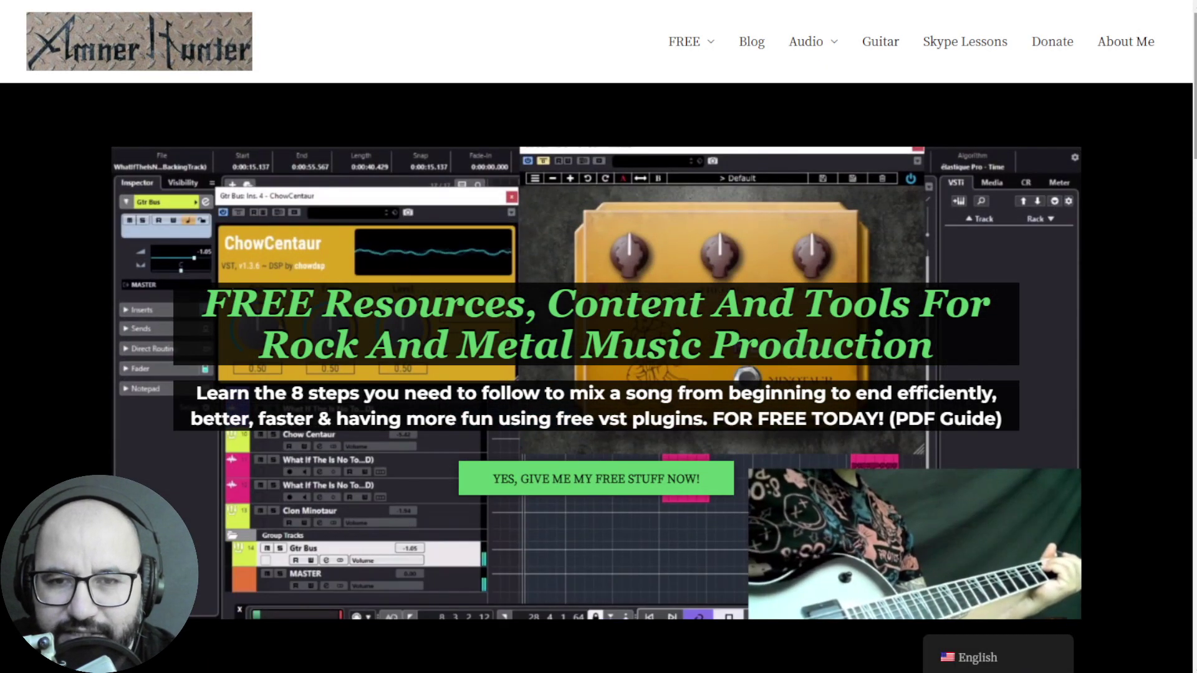
Reveal the Guides and Tools entries under the AmnerHunter site's FREE menu
{"action": "mouse_move", "coordinate": [683, 43]}
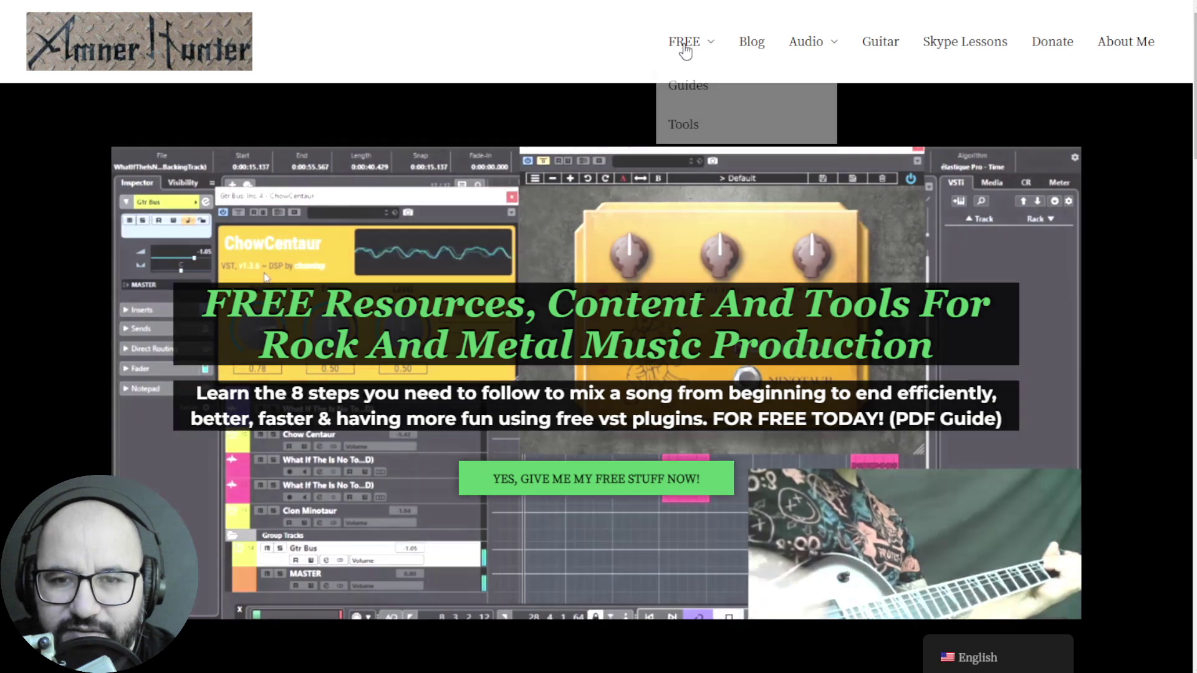